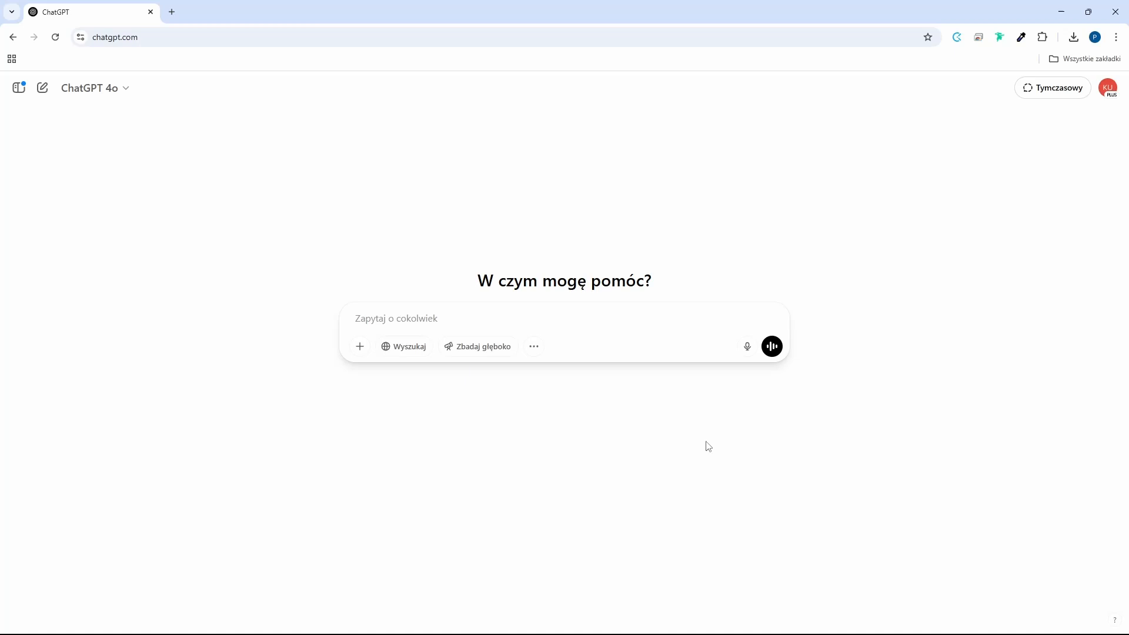
Generate an image from Image.jpg with the prompt "Turn this image into photorealistic visualization" and view the result enlarged.
left_click(167, 40)
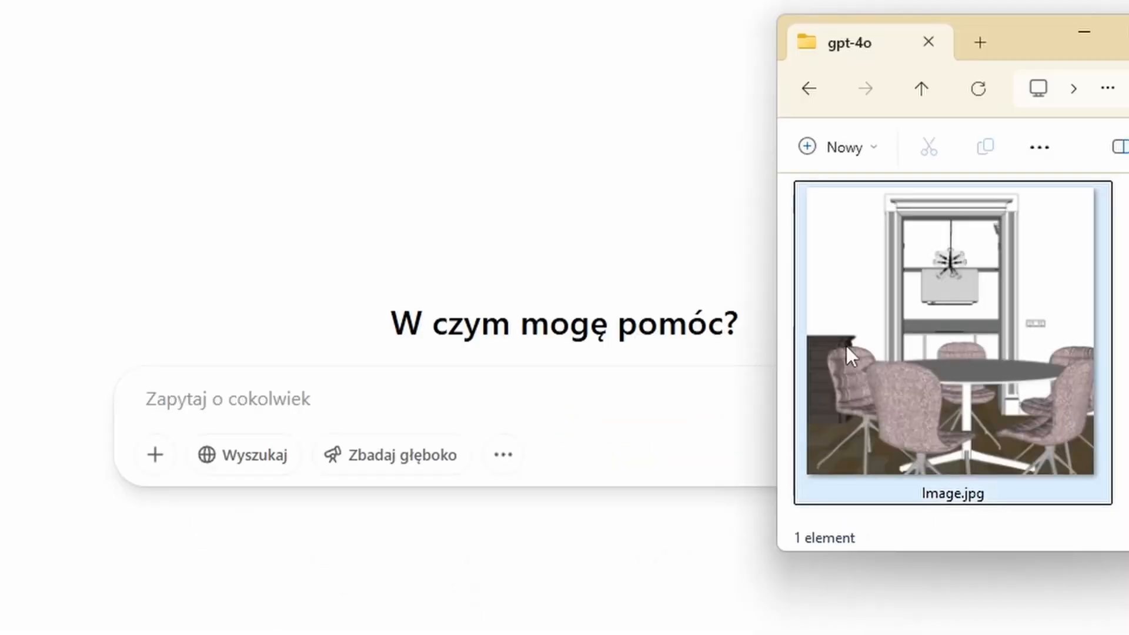
left_click_drag(865, 343, 357, 388)
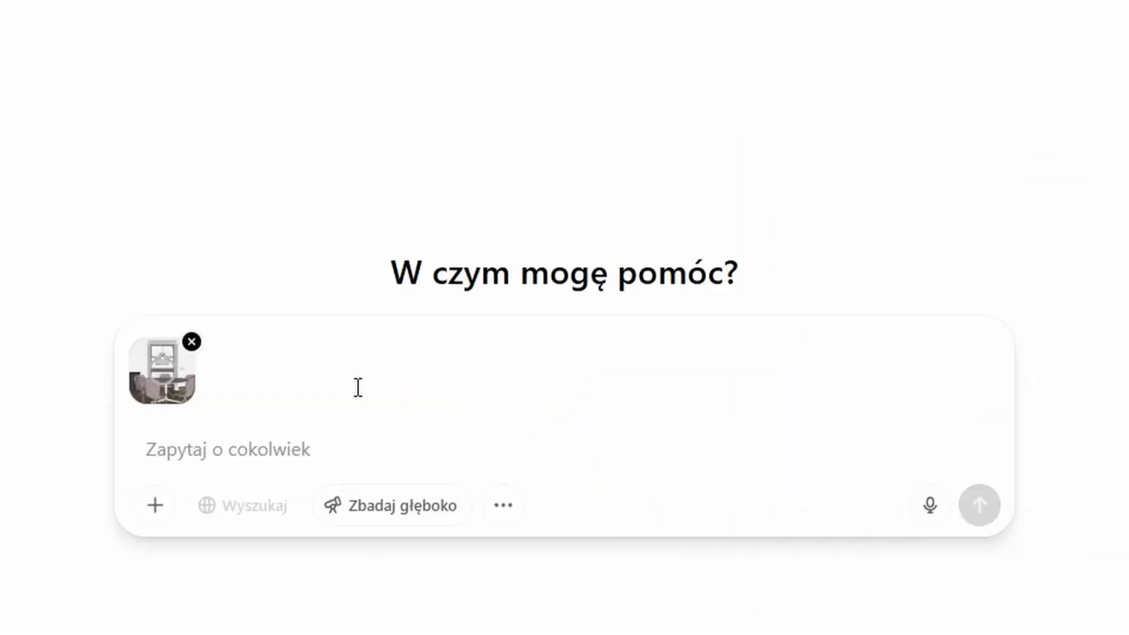
type("Turn this i")
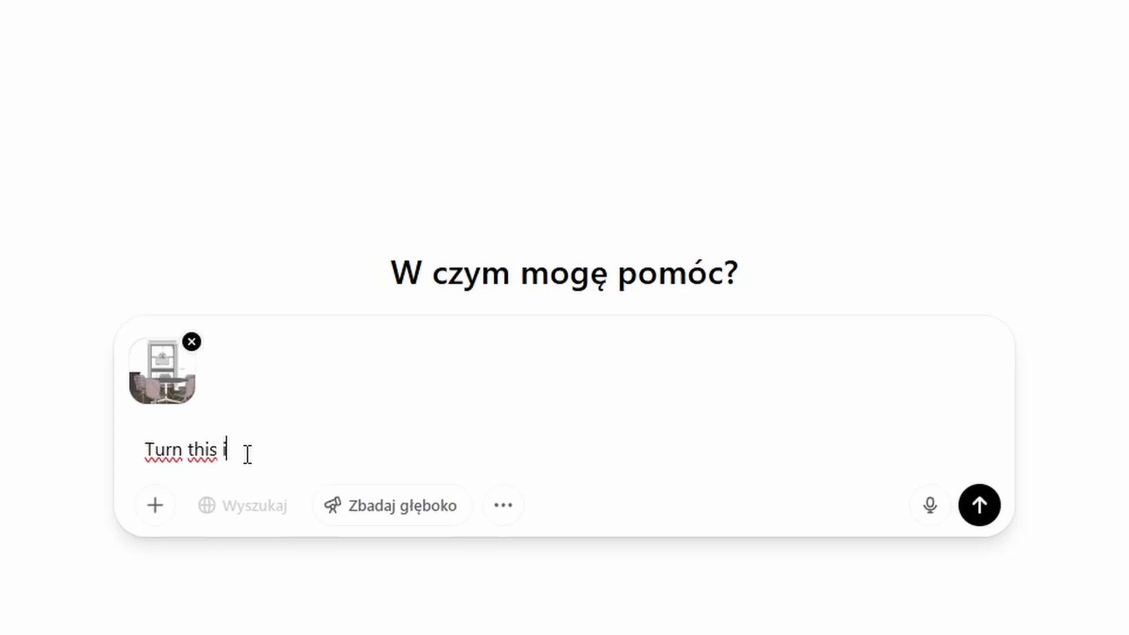
type("mage into photorealist")
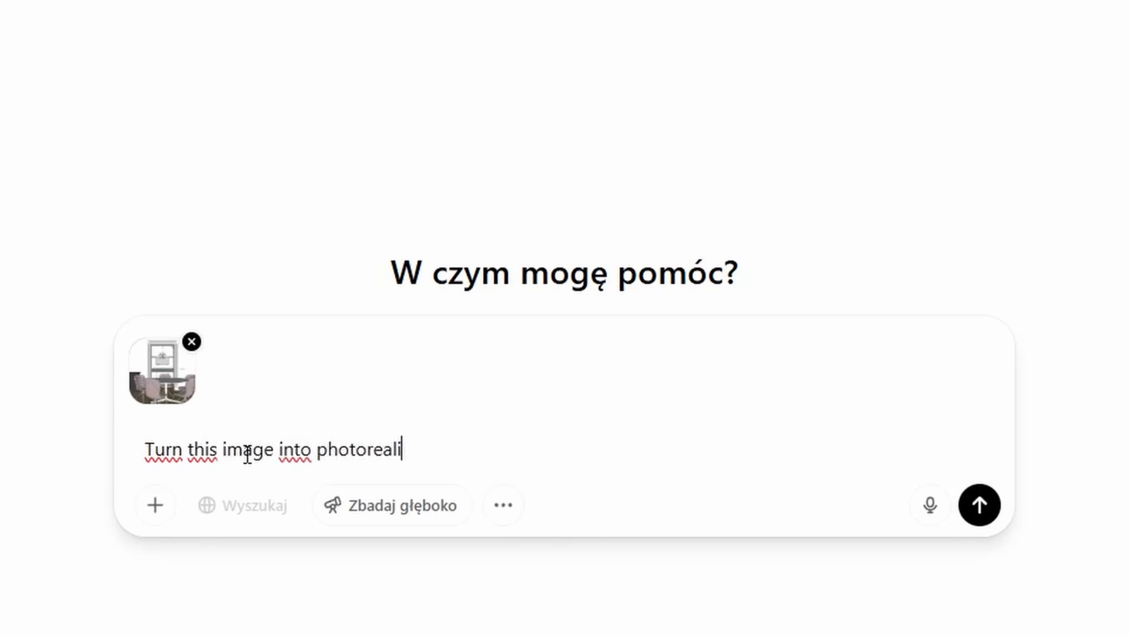
type("ic visualization")
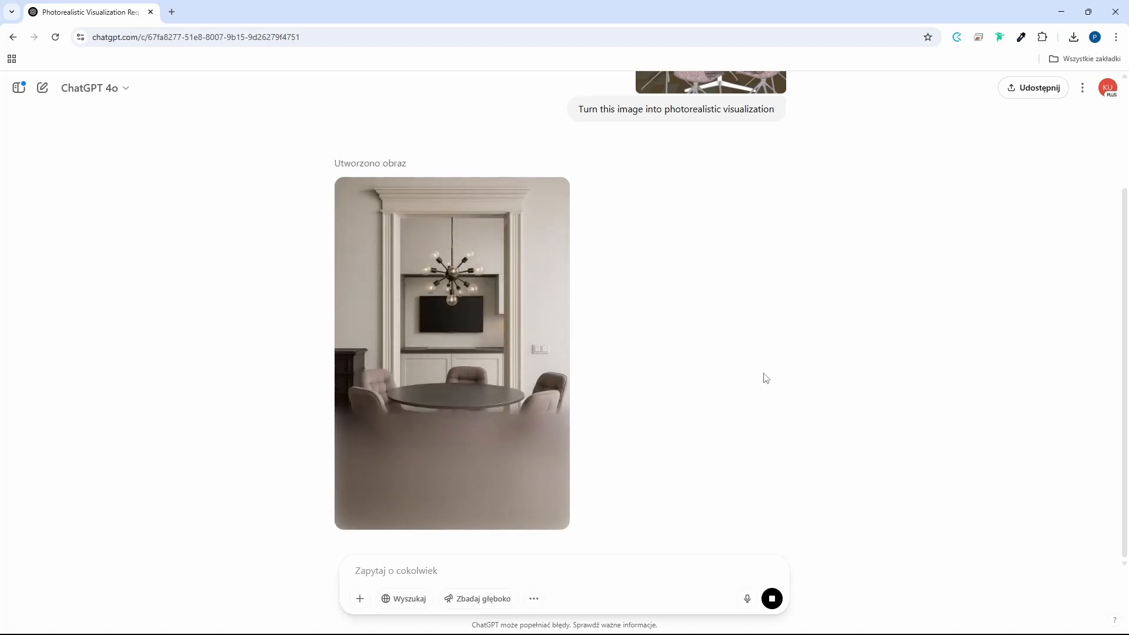
left_click(506, 401)
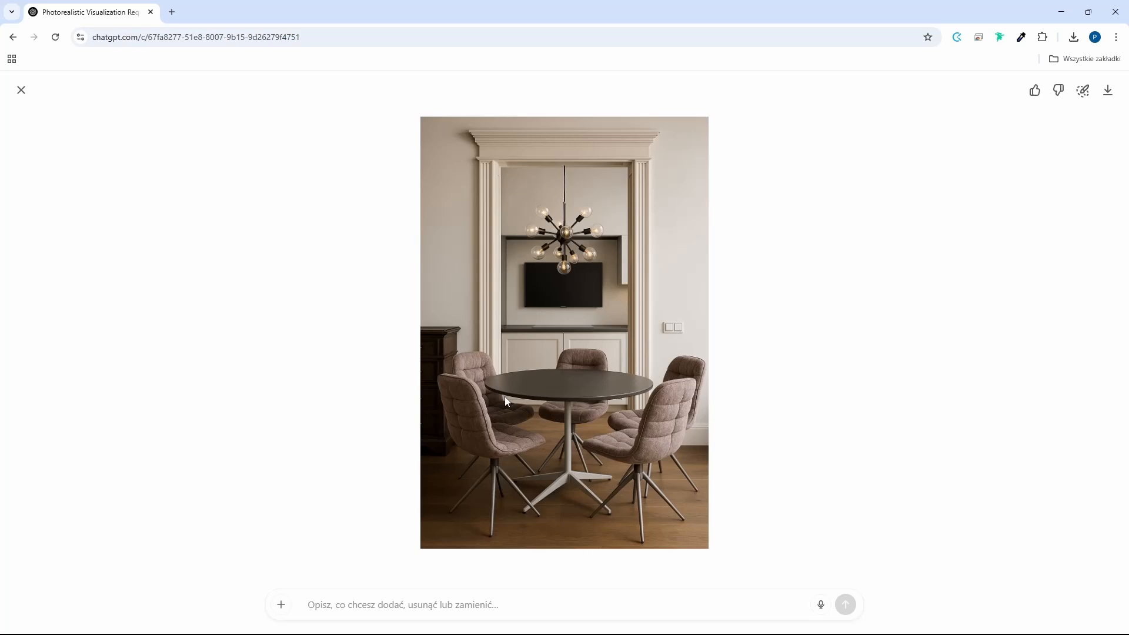
left_click(21, 90)
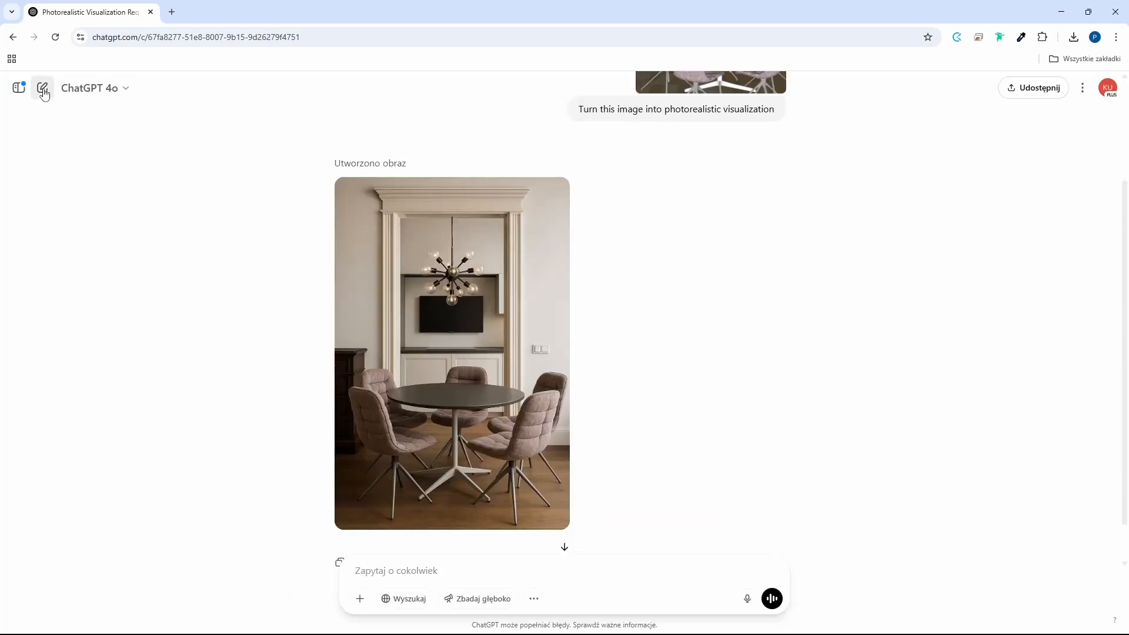
Start a new chat with Image.jpg attached and paste the detailed dining room visualization prompt asking for a square 1:1 image.
left_click(42, 89)
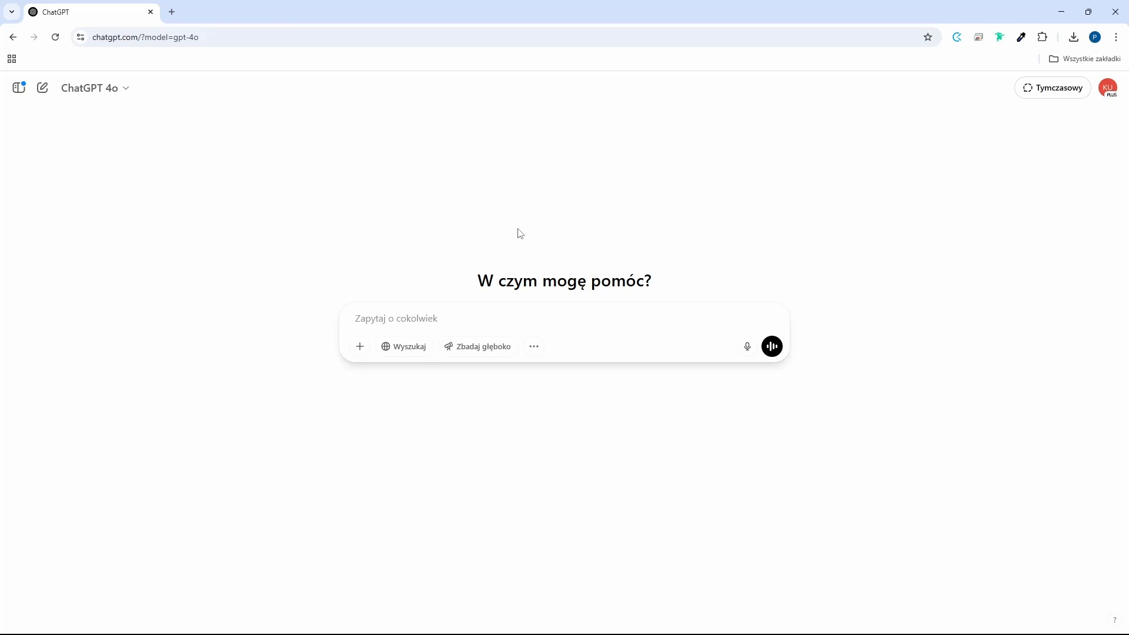
key("alt+Tab")
left_click_drag(729, 285, 423, 324)
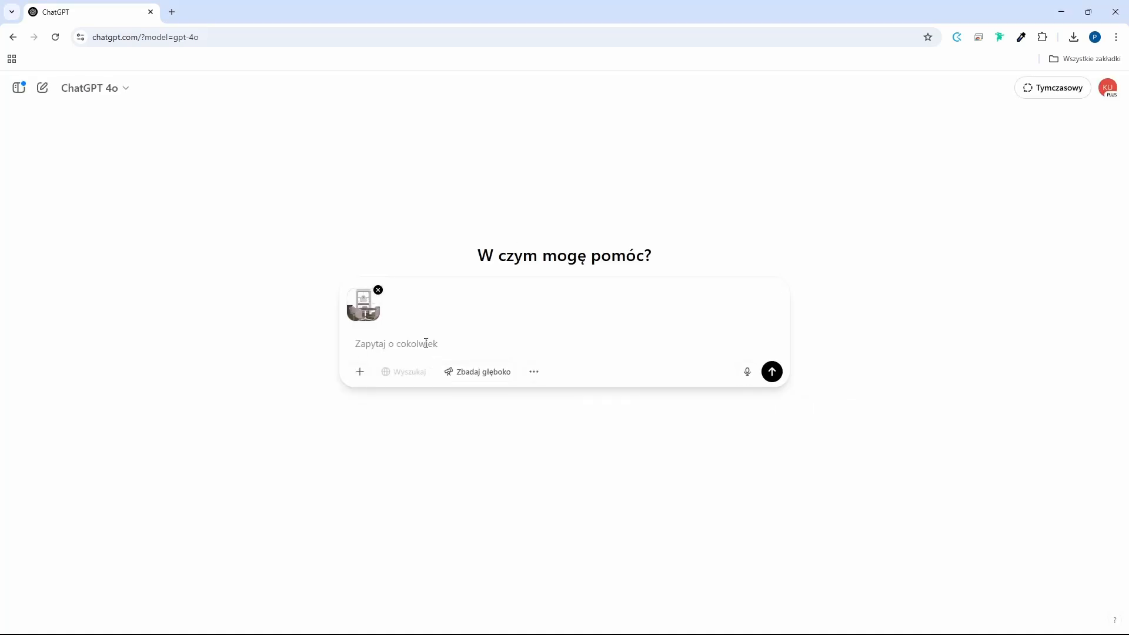
type("Turn this graphic into a realistic interior visualization. The image features a dining room with five upholstered chairs in dirty pink, set around a round dark table. In the background is the kitchen seen through a wall opening with a decorative door band, and to the left is a dark dresser with decorative millwork. Keep the furniture layout, position, scale, color and distinctive details exactly. Don't change the fabric of the chairs, the layout of the space or the proportions. Add realistic daylight coming in from the left, creating natural shadows and reflections on the floor. The whole space should have a sleek, modern feel in a premium aesthetic, inspired by a classic townhouse interior: white walls, delicate stucco, warm tones, a stylish lamp in the background. The shot should remain as in the entrance image - don't change the aspect ratio. It should be square 1:1.")
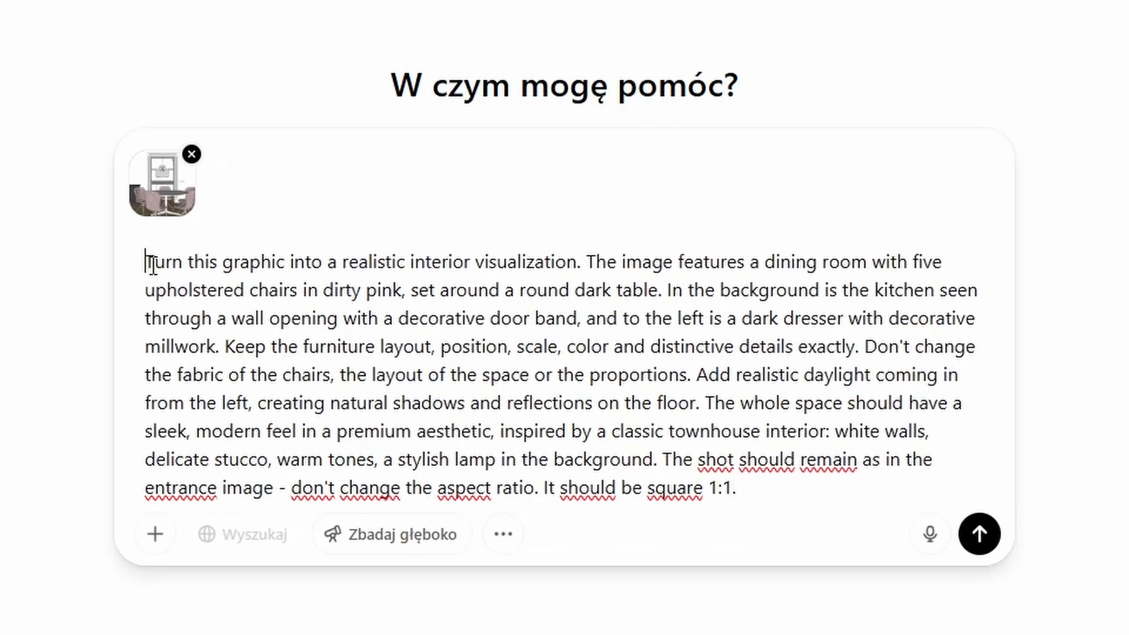
Review the pasted prompt section by section: task, scene description, preserved details, daylight, interior style and aspect ratio.
left_click_drag(146, 261, 582, 259)
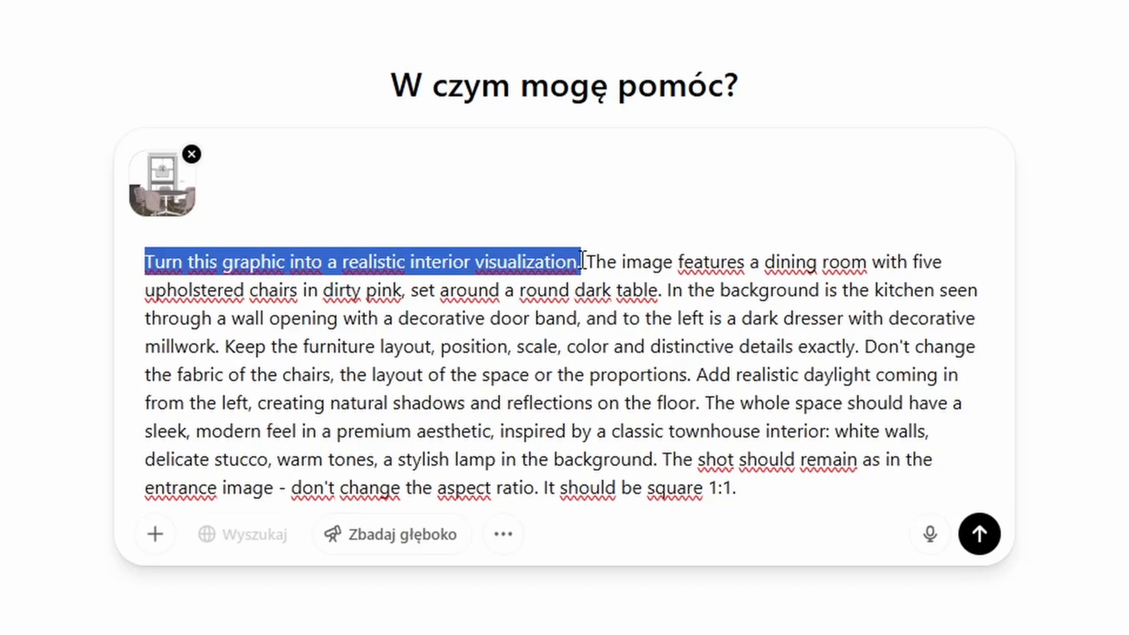
left_click_drag(584, 261, 223, 344)
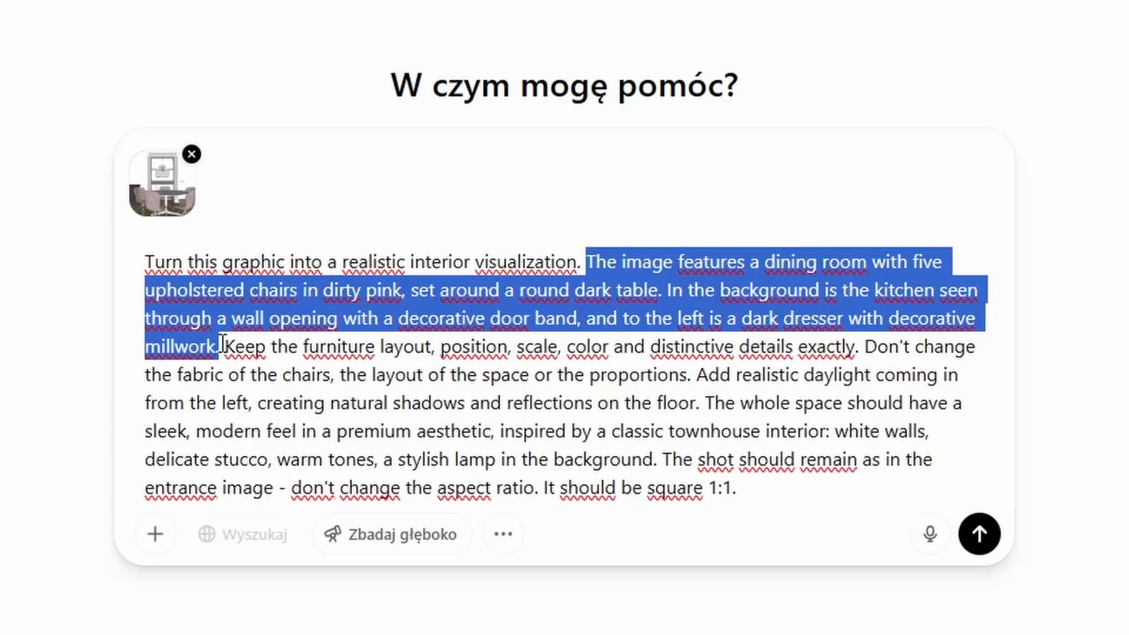
left_click_drag(223, 345, 693, 374)
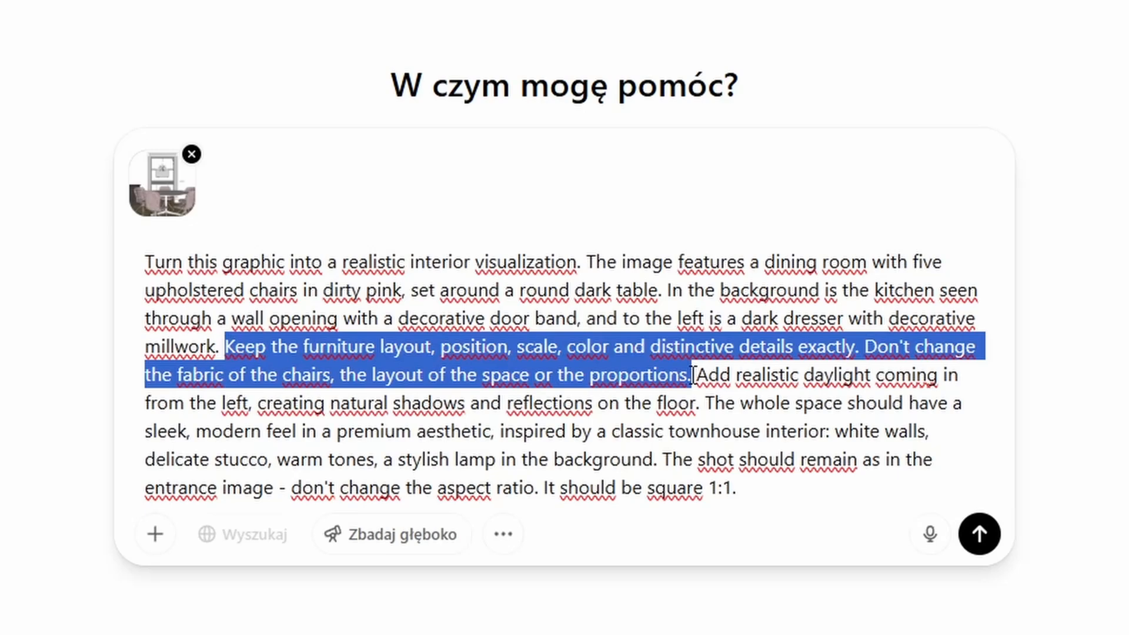
left_click_drag(694, 374, 699, 404)
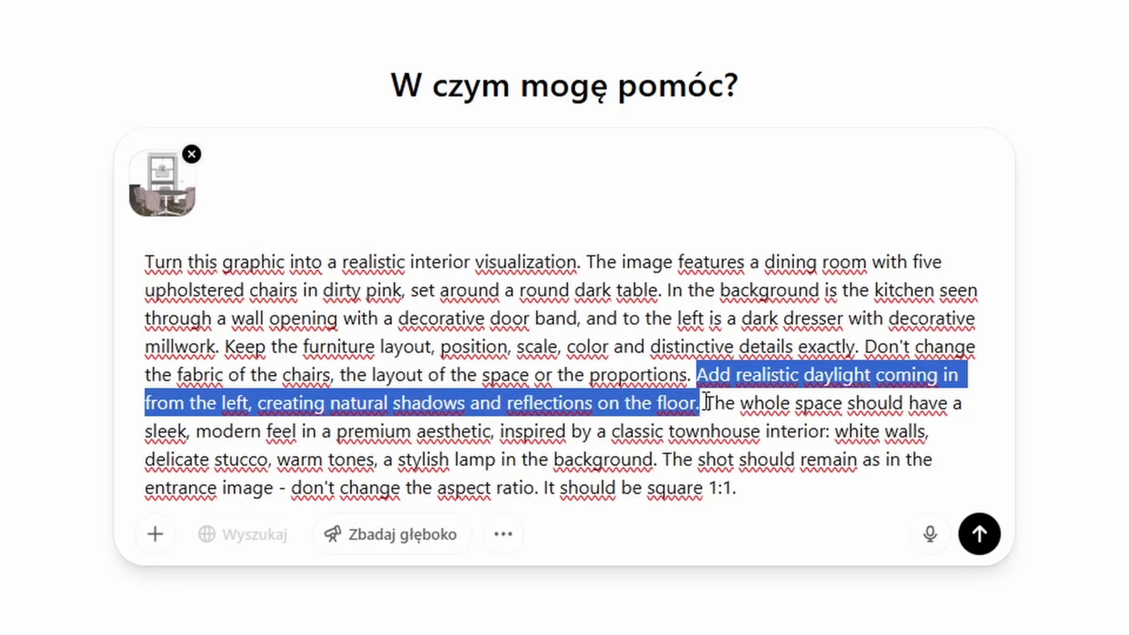
left_click(705, 403)
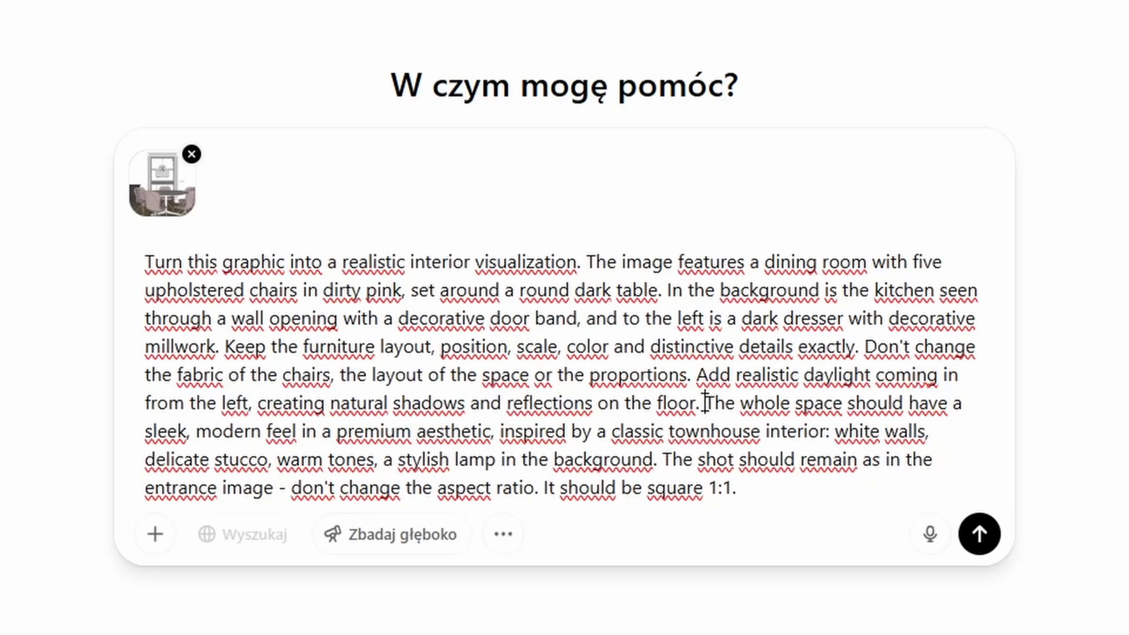
left_click_drag(707, 403, 658, 450)
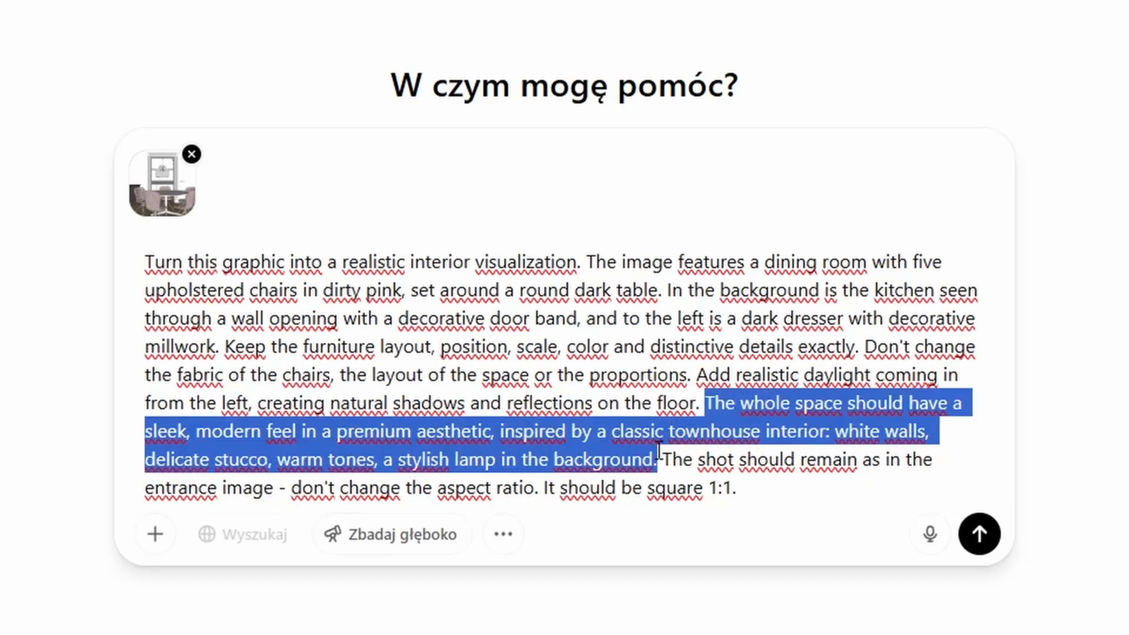
left_click_drag(661, 459, 760, 492)
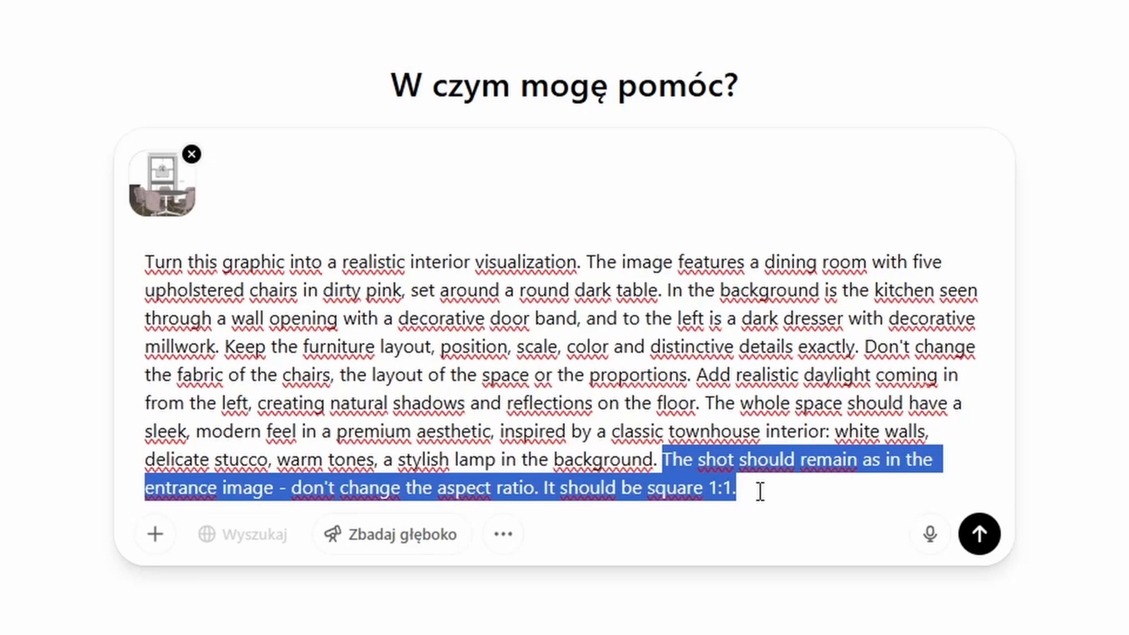
Submit the detailed prompt and open the generated dining room image enlarged.
left_click(978, 533)
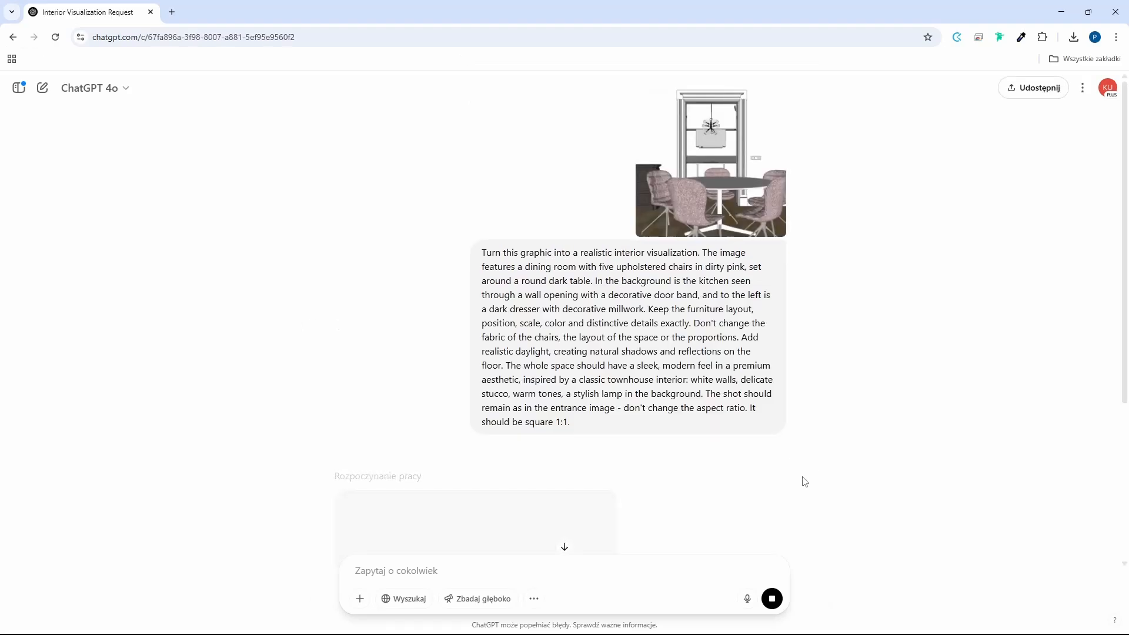
scroll(804, 480, "down", 4)
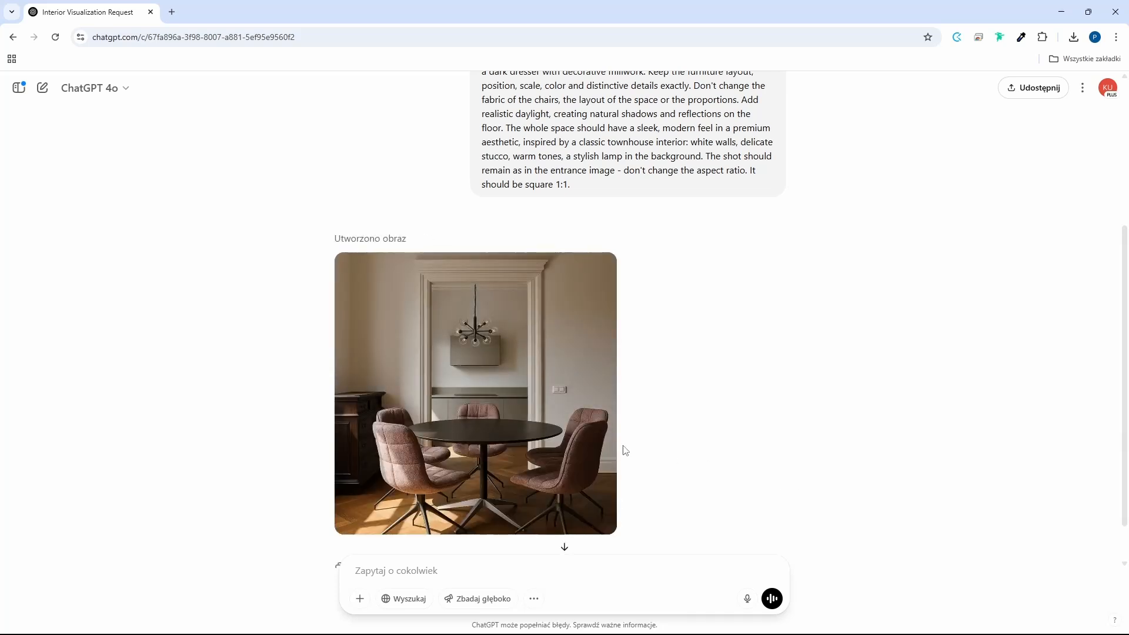
left_click(605, 445)
Mark the upholstered seats and backs of all five chairs as the area to edit in the generated image.
left_click(1079, 91)
mouse_move(740, 377)
left_mouse_down()
mouse_move(667, 441)
mouse_move(743, 375)
left_mouse_up()
left_click_drag(438, 382, 525, 460)
mouse_move(529, 411)
left_mouse_down()
mouse_move(588, 377)
mouse_move(612, 412)
left_mouse_up()
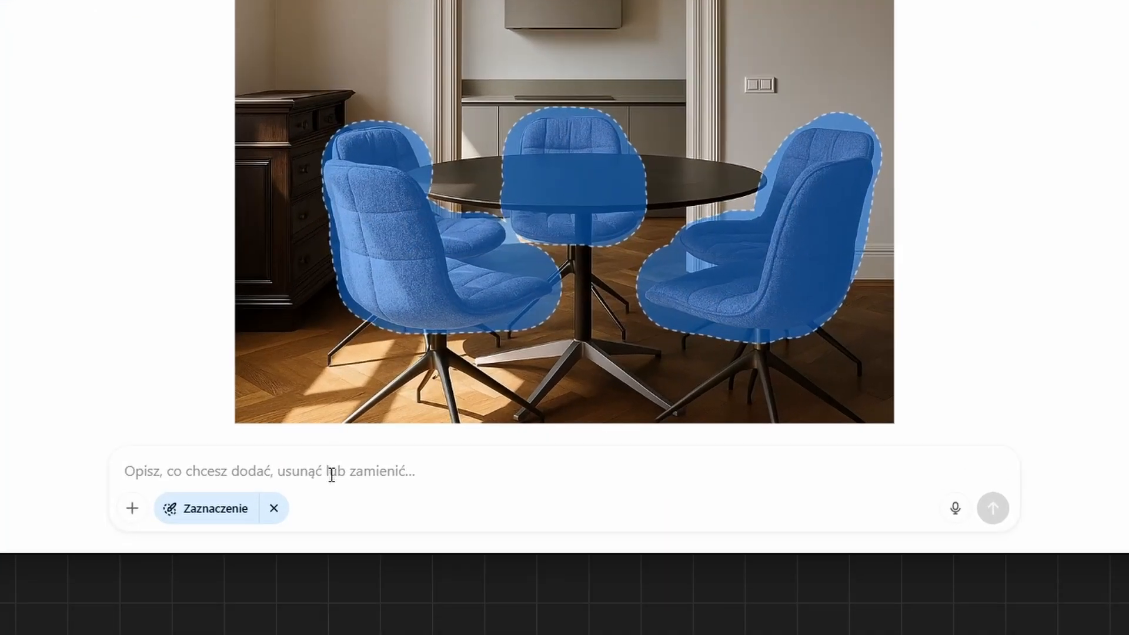
Submit the edit prompt "Change the material from pink fabric to green velvet. Don't change the shape of the seating, just the upholstery.".
left_click(332, 475)
type("Chang")
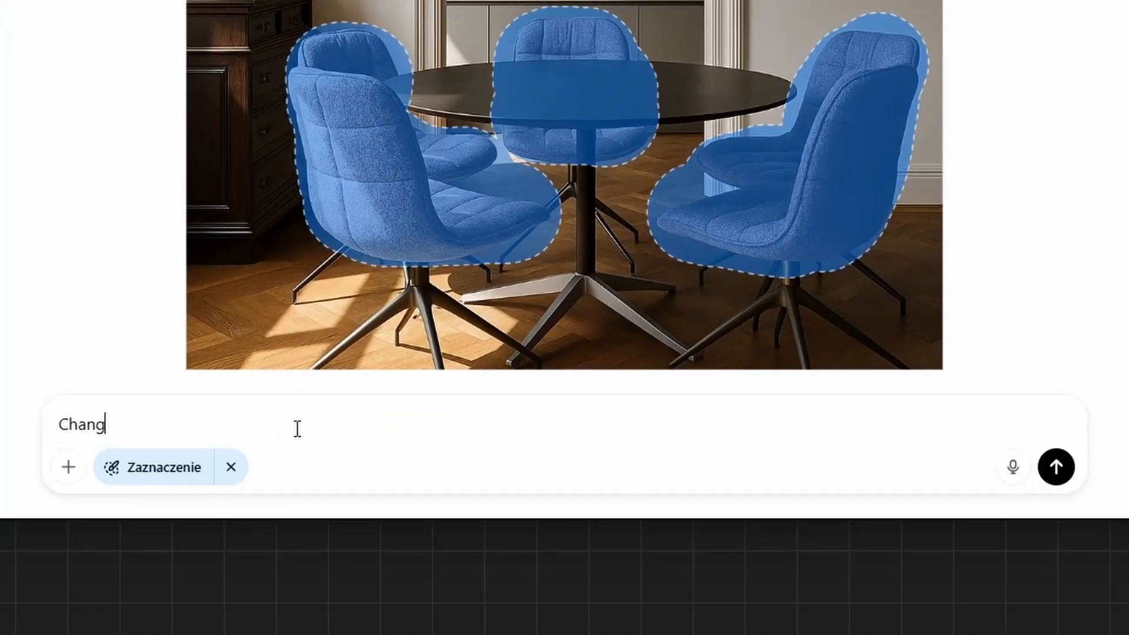
type("e the material from pink fabric to green velvet. Don't change the shape of the seating, just the upholstery.")
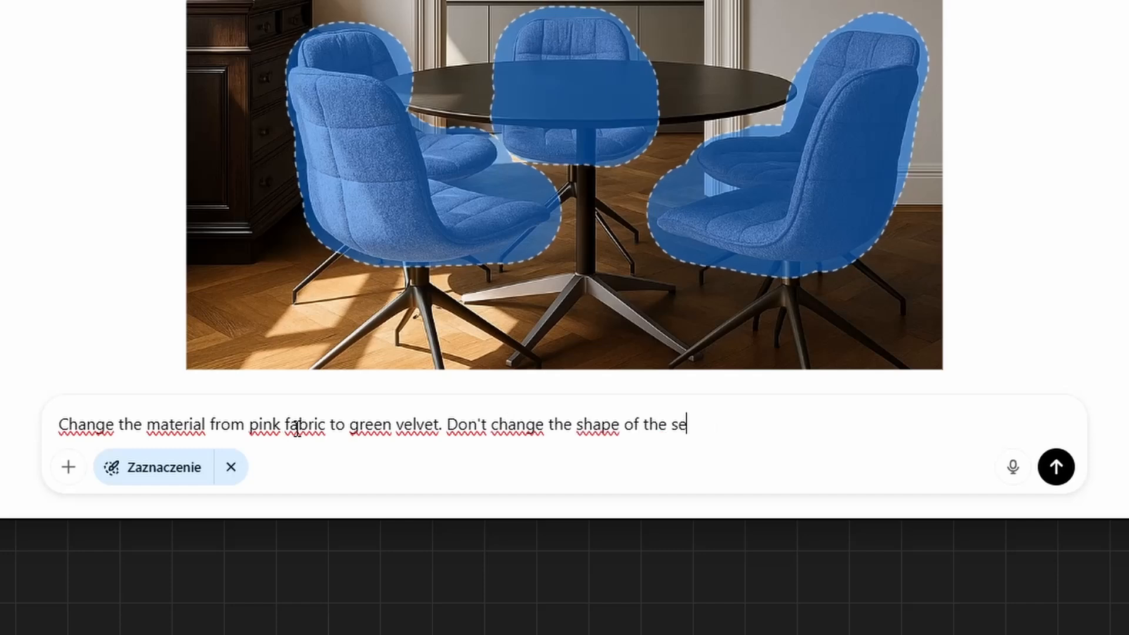
left_click(1063, 477)
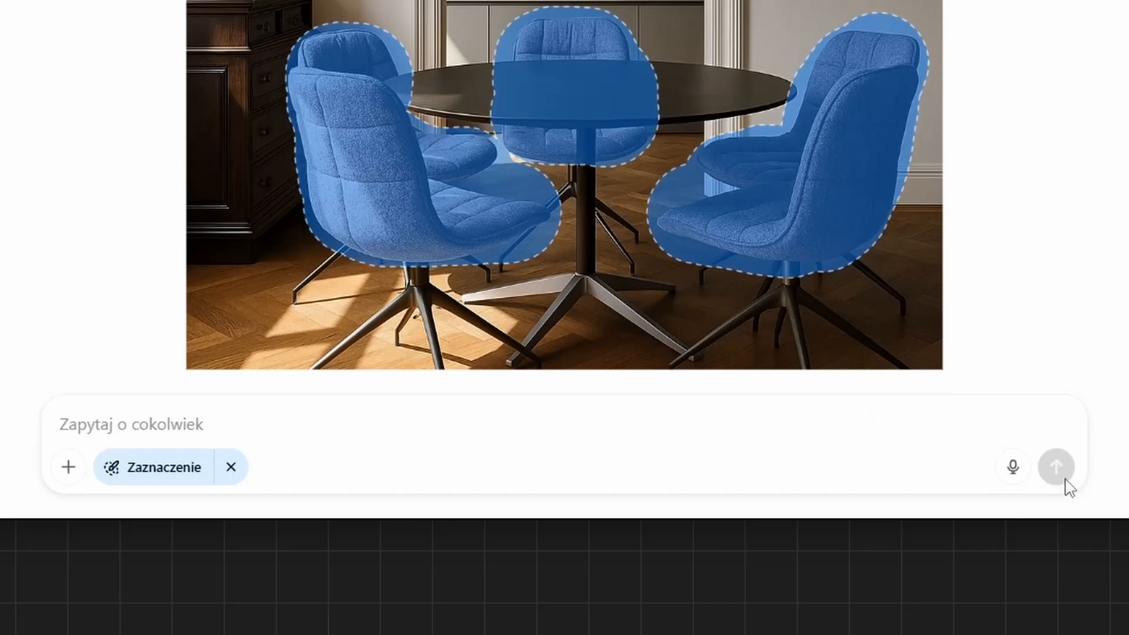
type("[[[[[")
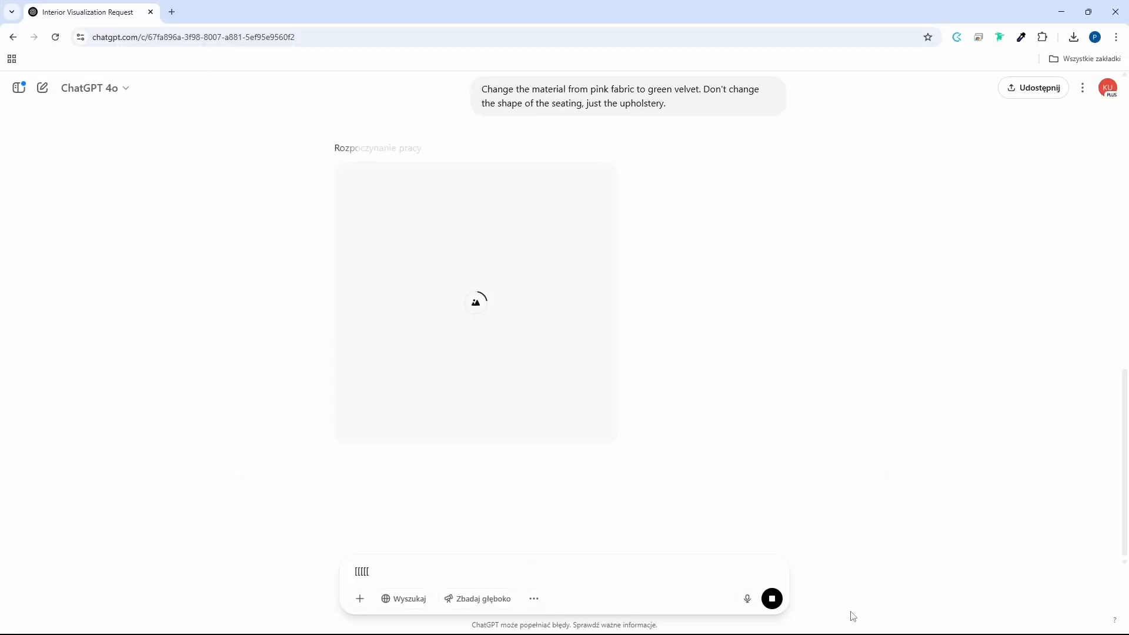
Request a lofty, modern restyle of the green-chair image with bare brick, brown leather chairs and loft details, keeping the layout and square 1:1 ratio.
left_click(569, 382)
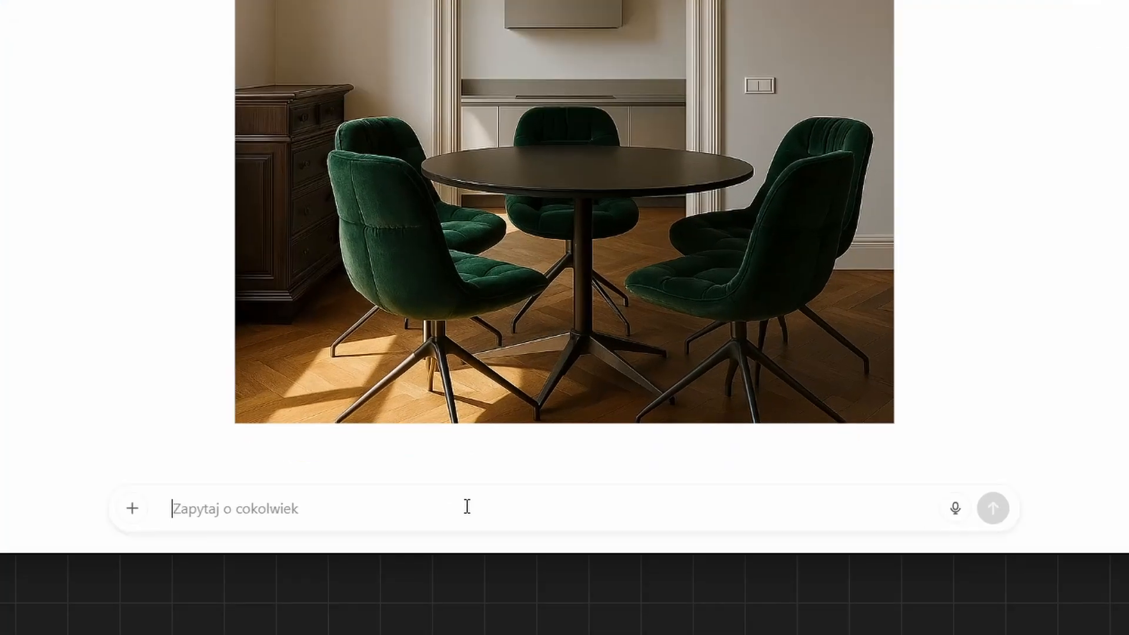
type("Now let's change the style to lofty, modern with")
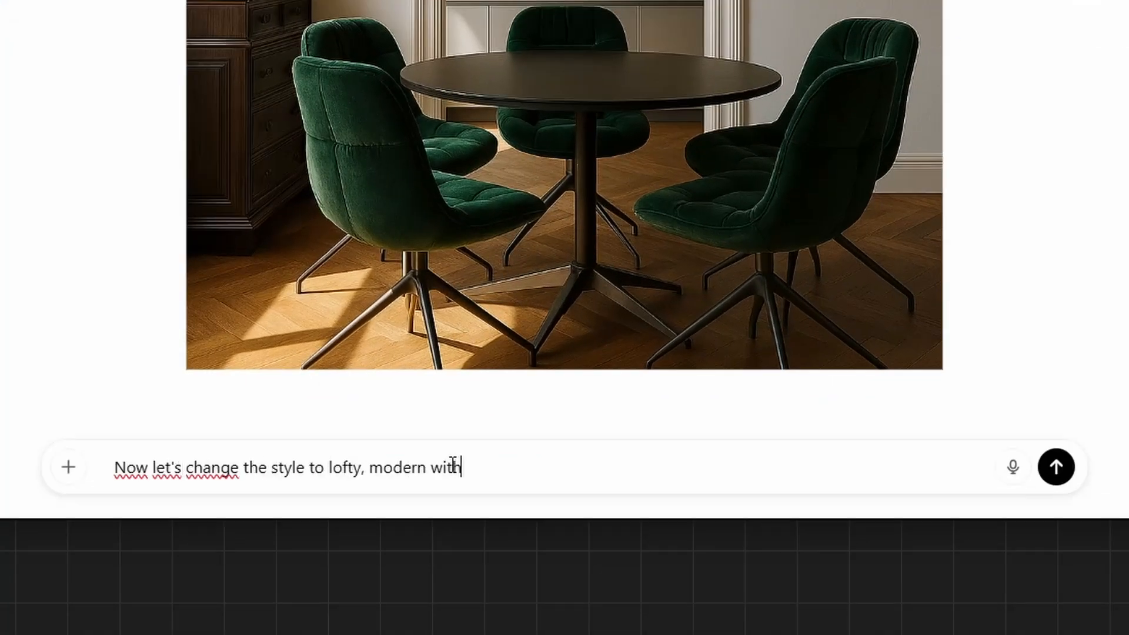
type(" bare brick visible on the wall. There should be brown leather chairs and")
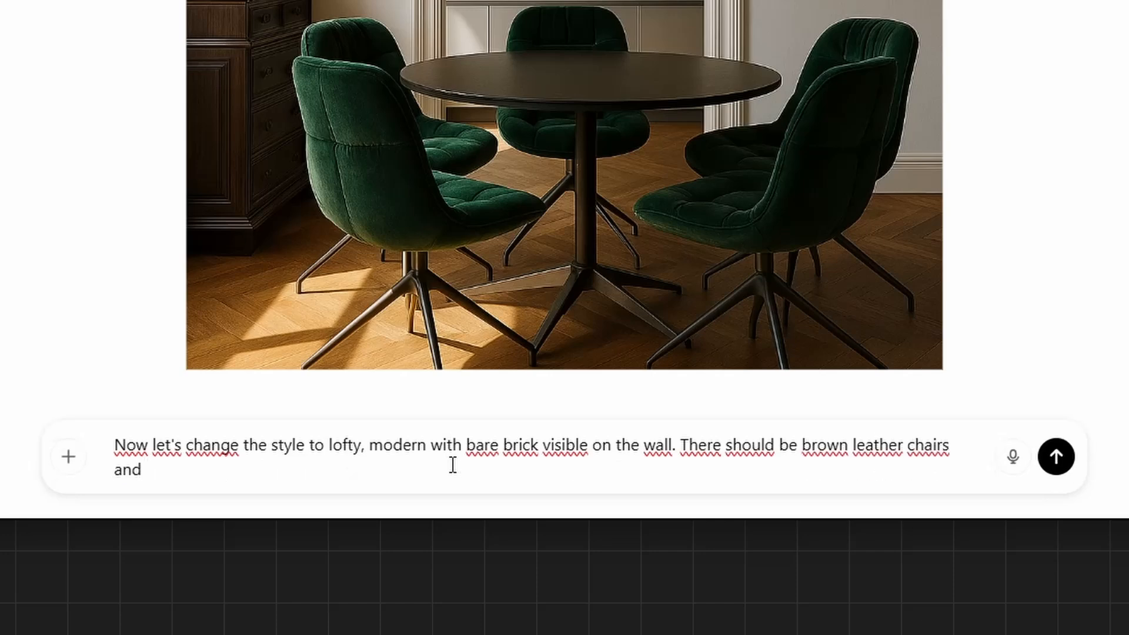
type(" characteristic loft details. Keep the space same and all the furnitur")
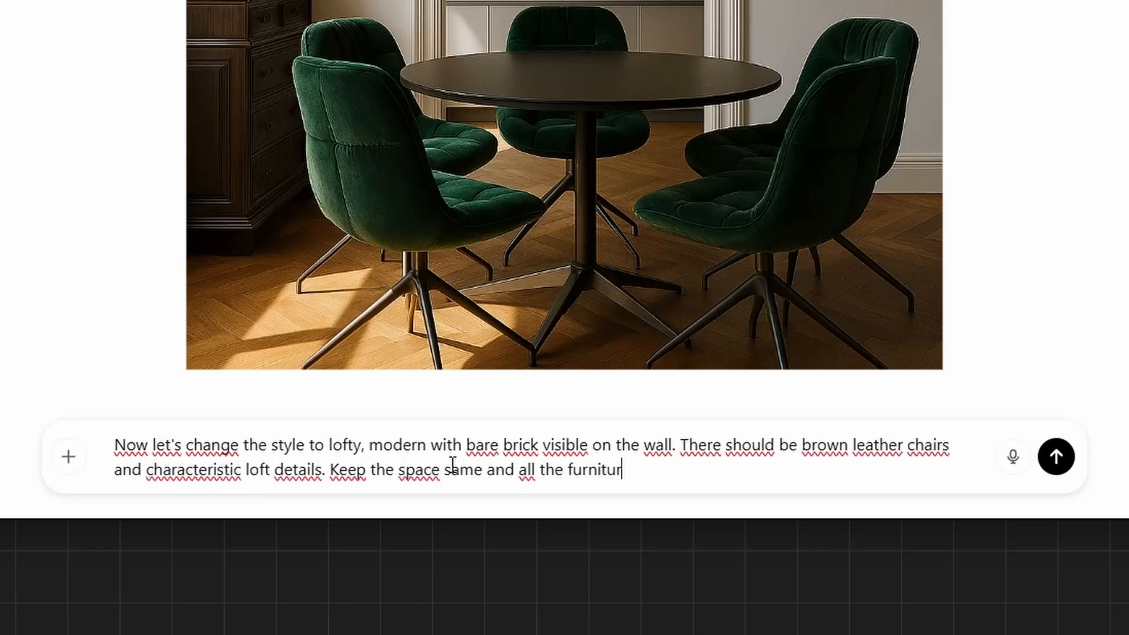
type("e in it's place. The aspect ratio should stay square 1:1.")
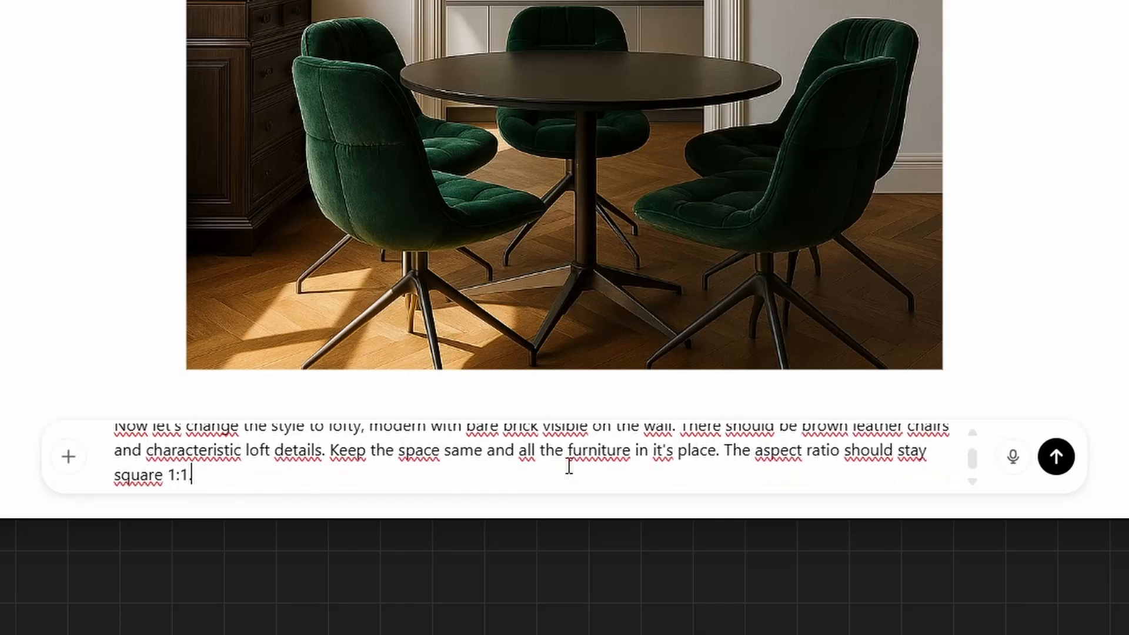
left_click(1056, 456)
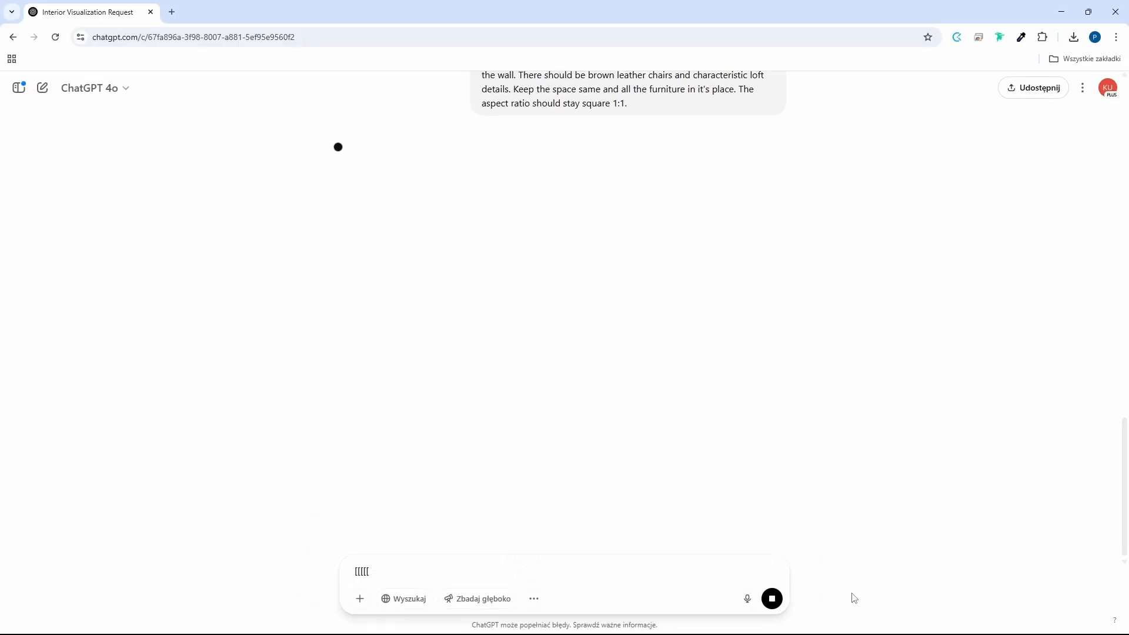
Open the loft-style image enlarged and mark the hanging lamp as the area to edit.
left_click(500, 347)
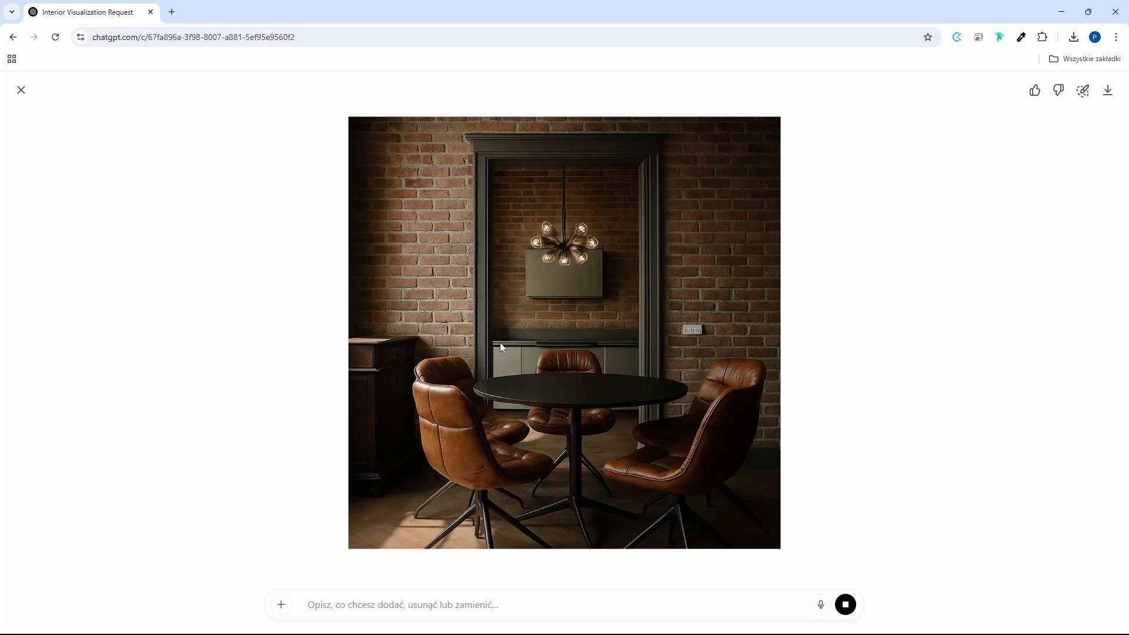
left_click(1082, 90)
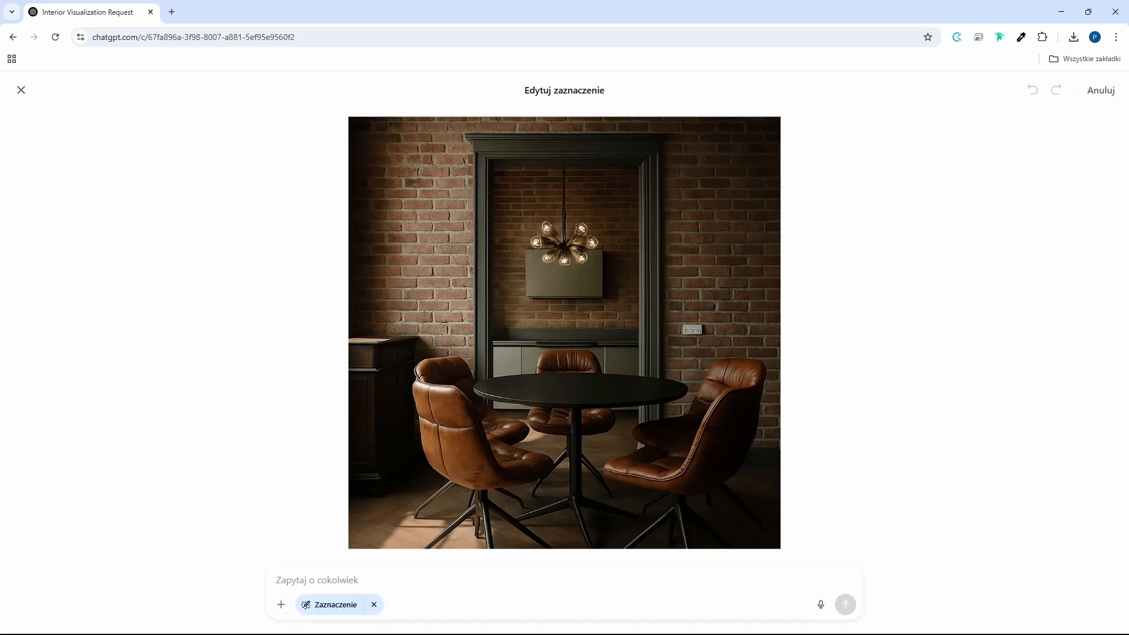
left_click_drag(583, 236, 556, 238)
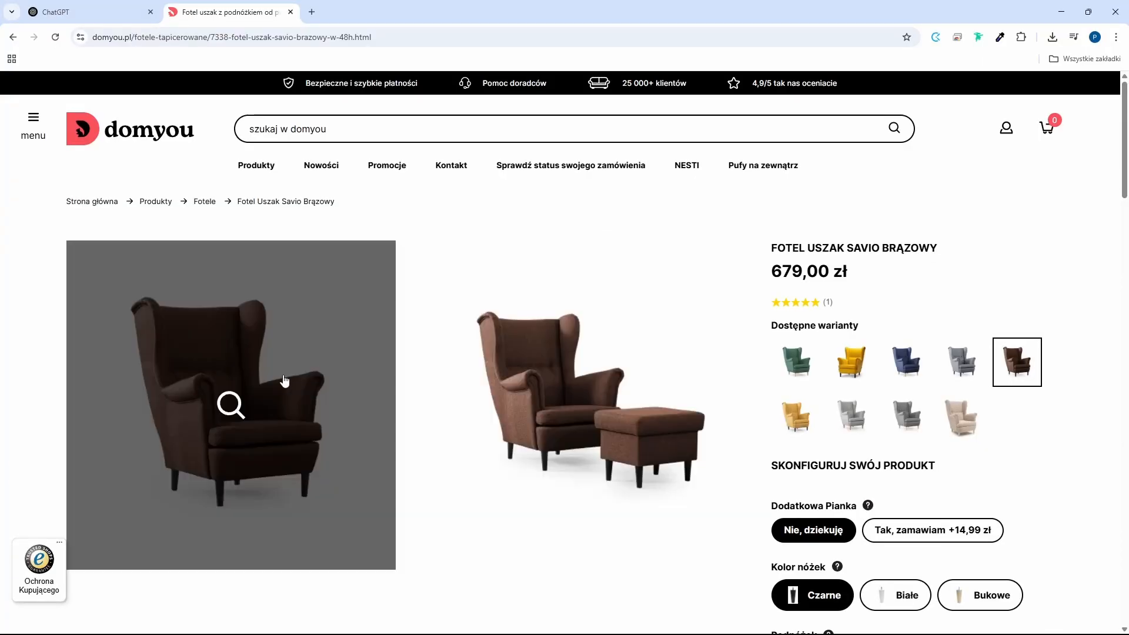
Look through the enlarged product photos of the brown Savio wing armchair on the domyou page and close the gallery.
left_click(288, 378)
left_click(1023, 353)
left_click(1023, 352)
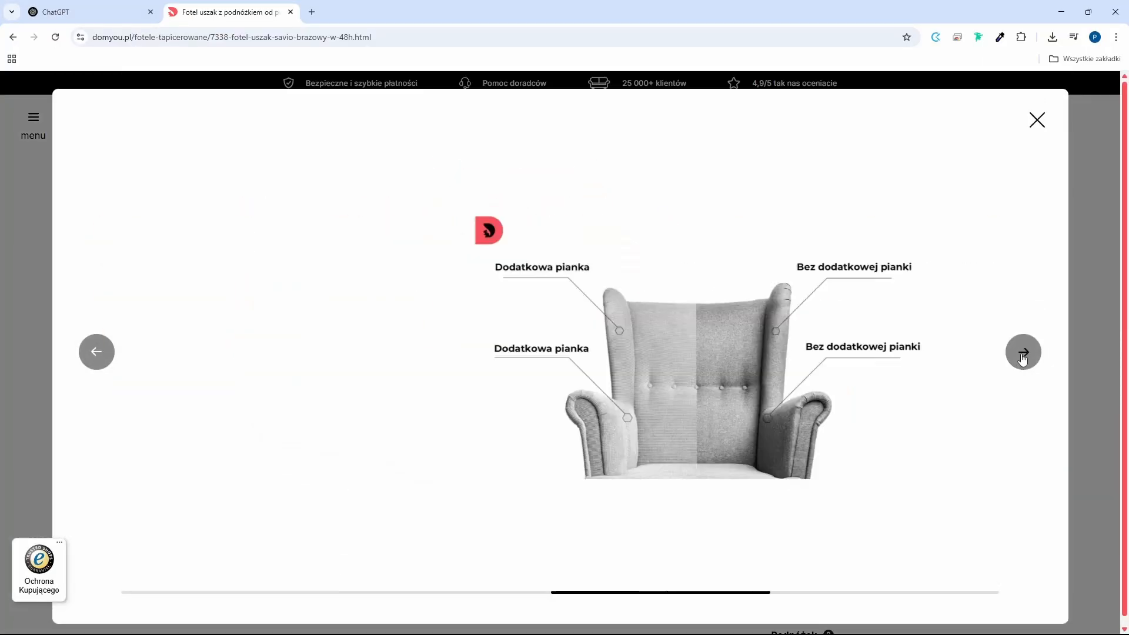
left_click(1023, 353)
left_click(1038, 129)
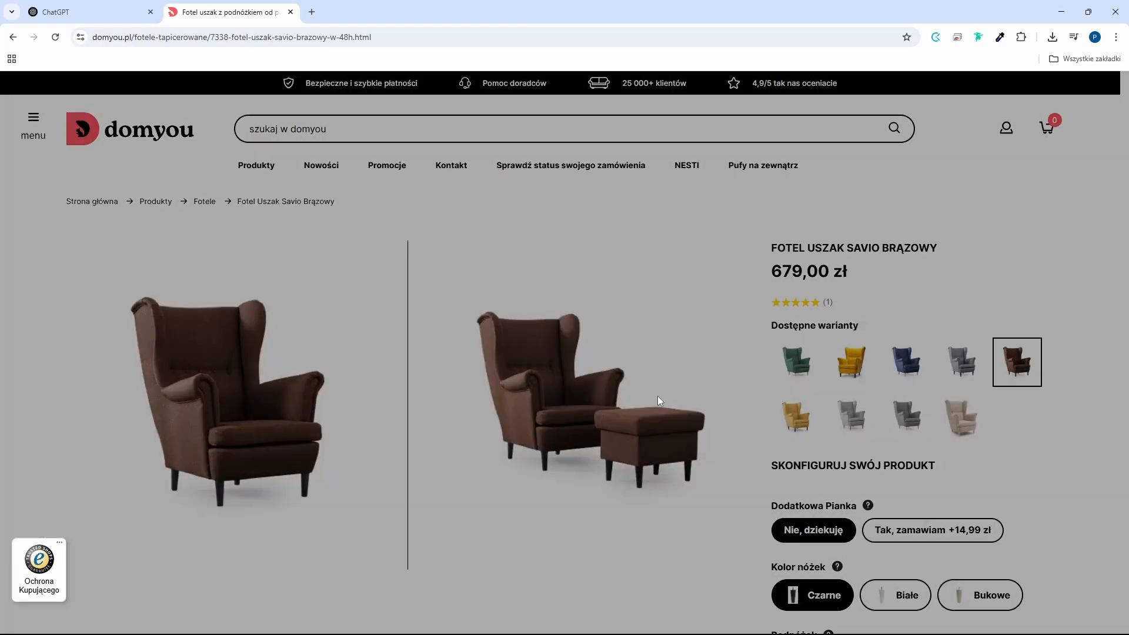
Capture the enlarged product photo of the brown wing armchair with footstool and add it to a new ChatGPT message.
left_click(658, 396)
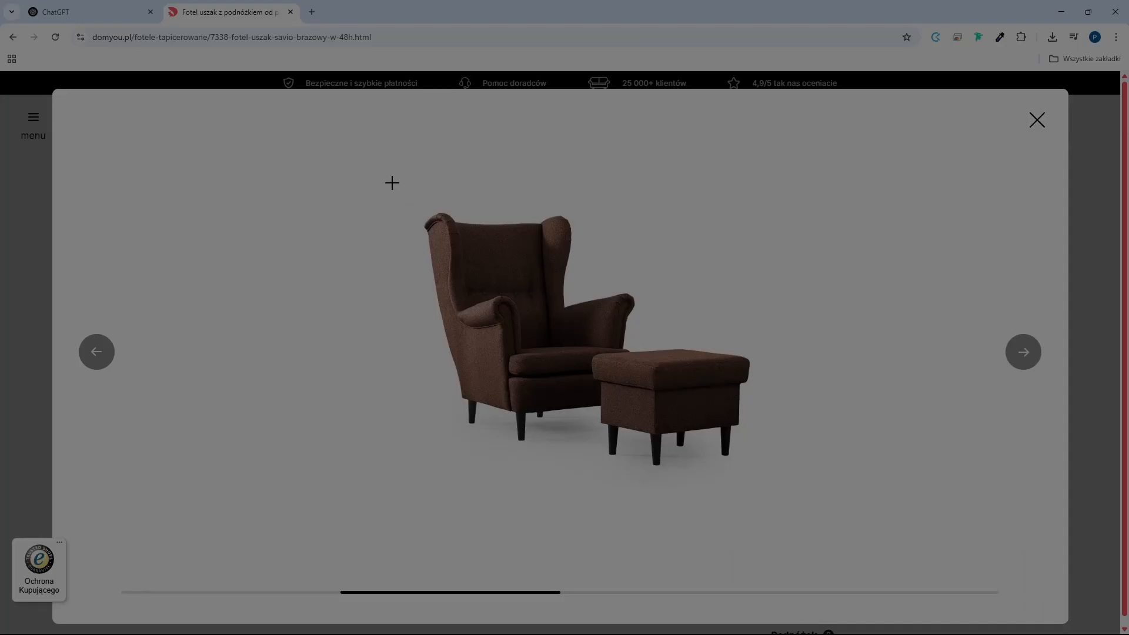
left_click_drag(393, 183, 798, 521)
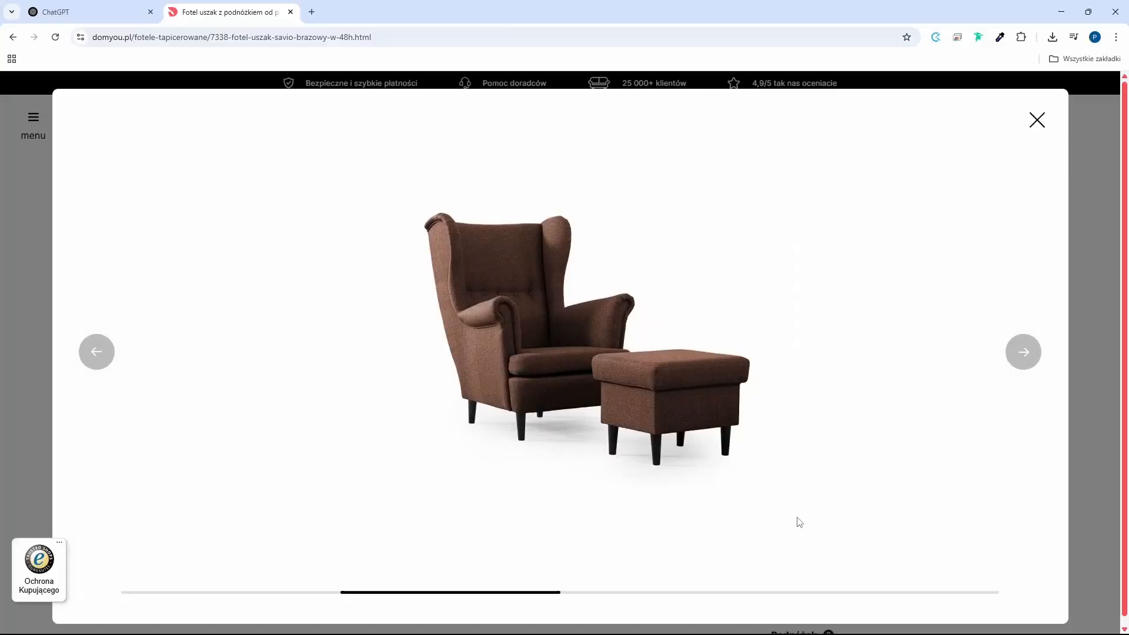
left_click(120, 5)
key("ctrl+v")
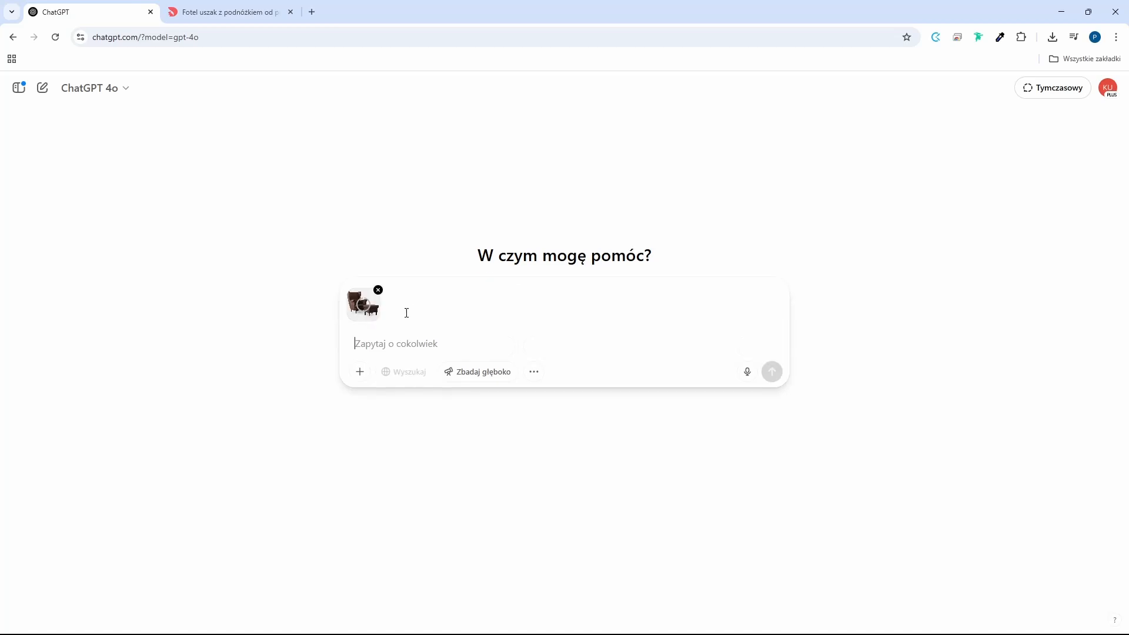
Request a cozy modern scandi-style interior with the brown armchair and footstool, garden view, small wooden table with a book and floor lamp; open the resulting image.
type("Create an image of a modern interior with a brown armchair with a footstool. The interior should be cozy, overlooking the green garden. Next to the armchair there is a small wooden table with a book and a floor lamp. It is a scandi-style interior.")
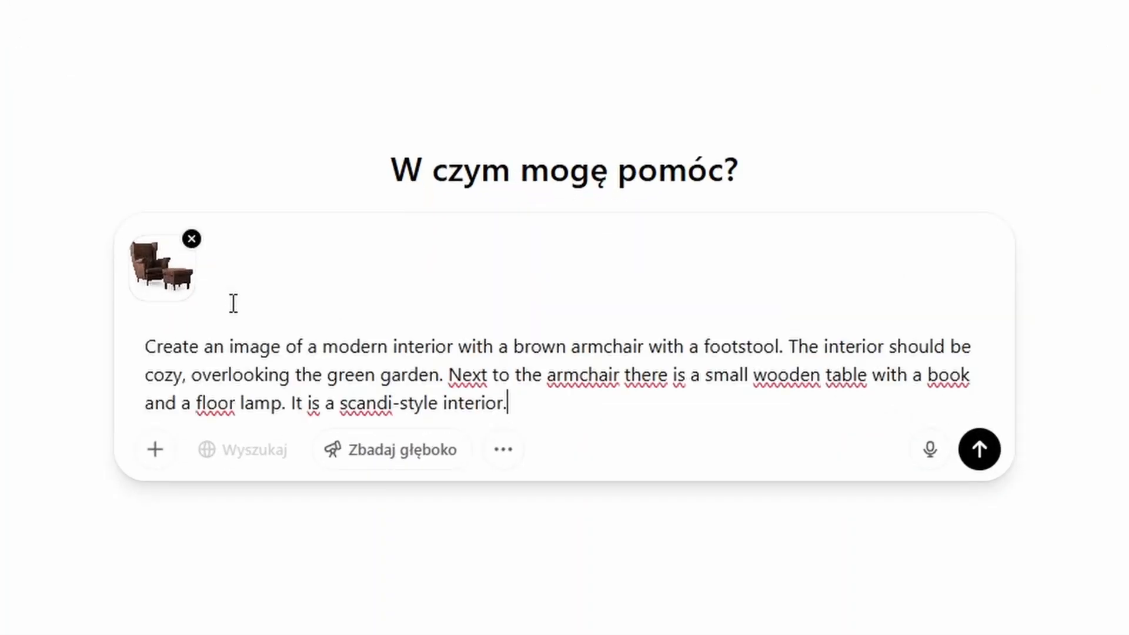
left_click(599, 409)
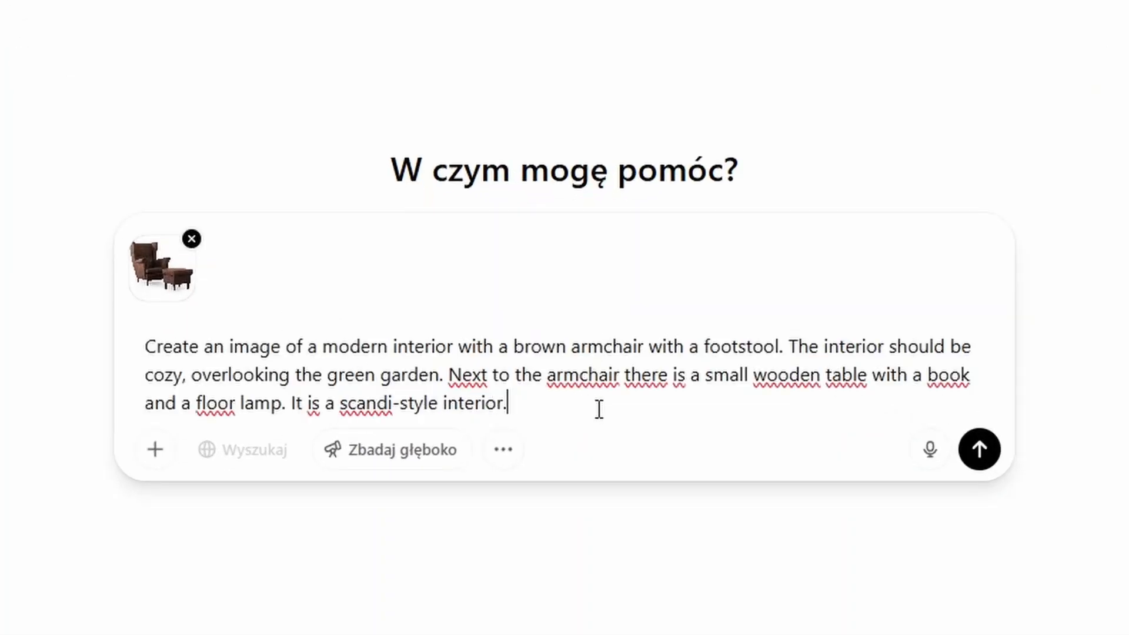
left_click(959, 448)
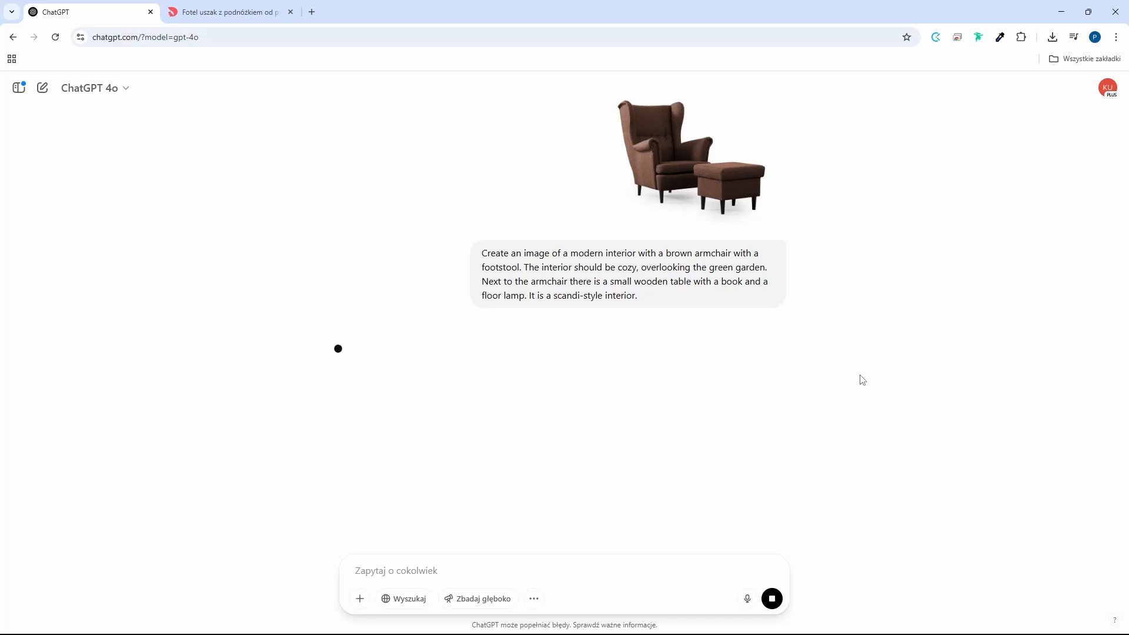
scroll(861, 379, "down", 2)
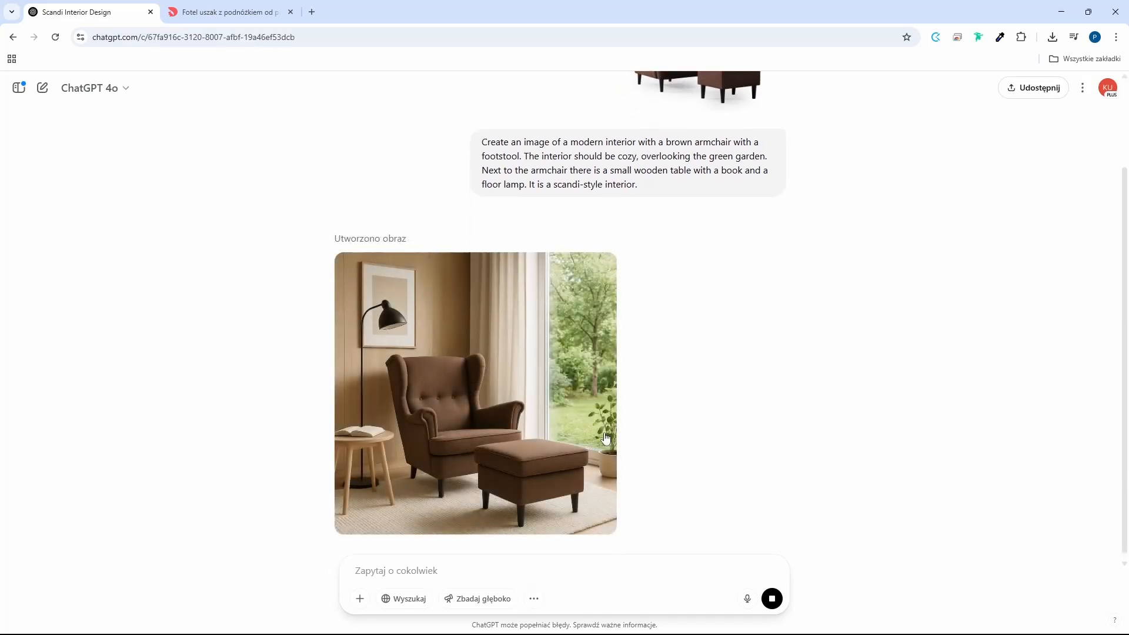
left_click(602, 436)
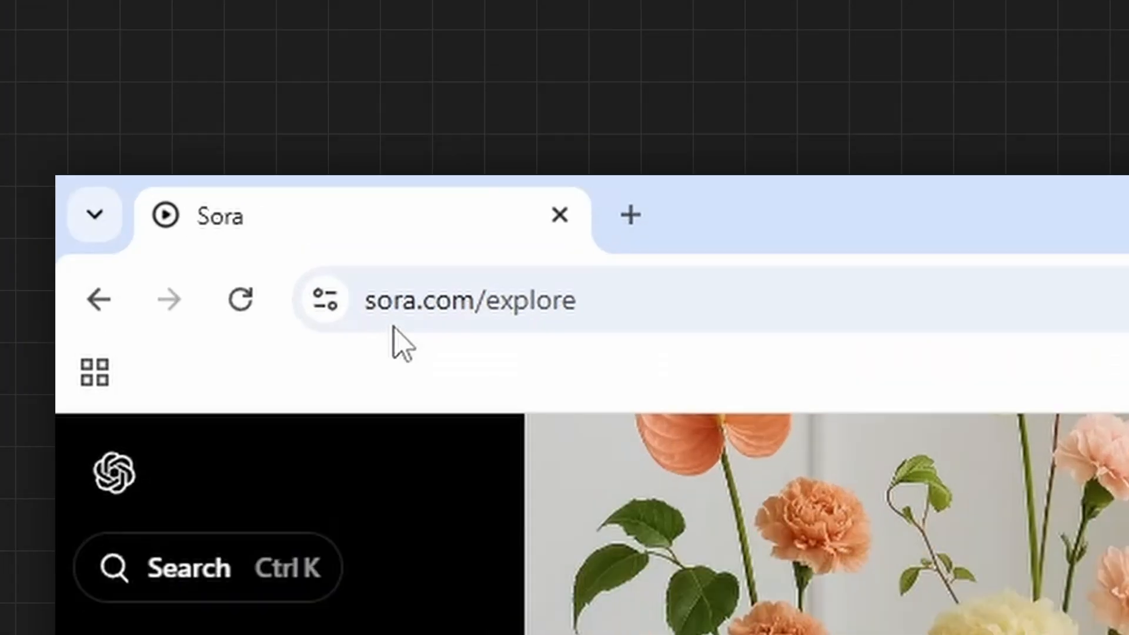
In Sora, upload the empty room photo Image.jpg from the gpt-4o folder as the reference for a new image.
left_click(94, 39)
left_click_drag(449, 377, 564, 372)
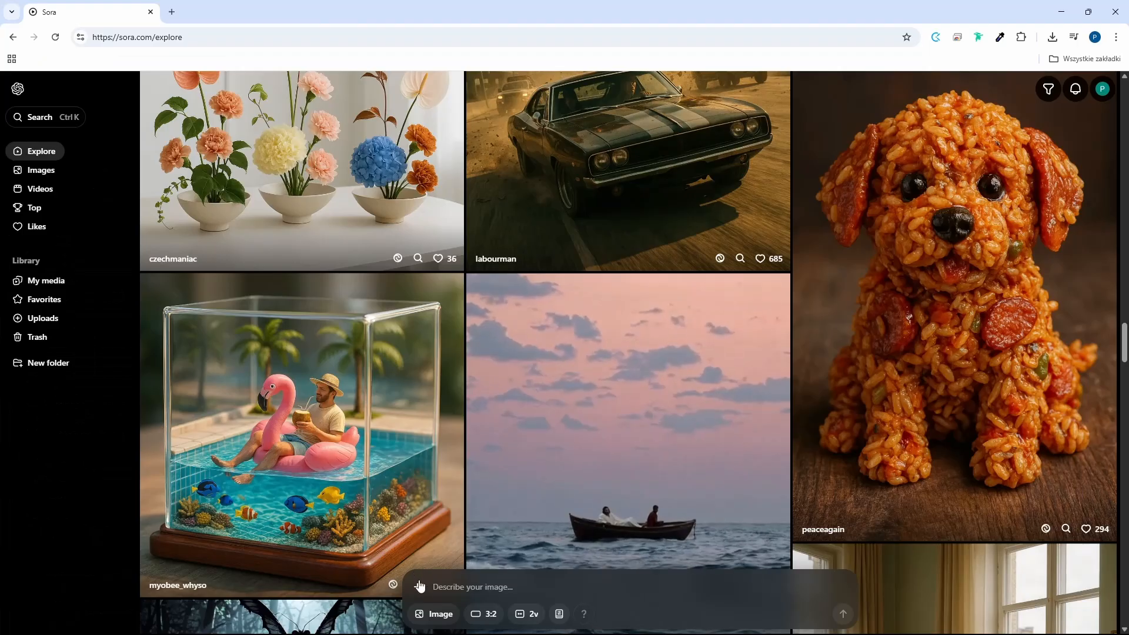
left_click(422, 587)
left_click(458, 554)
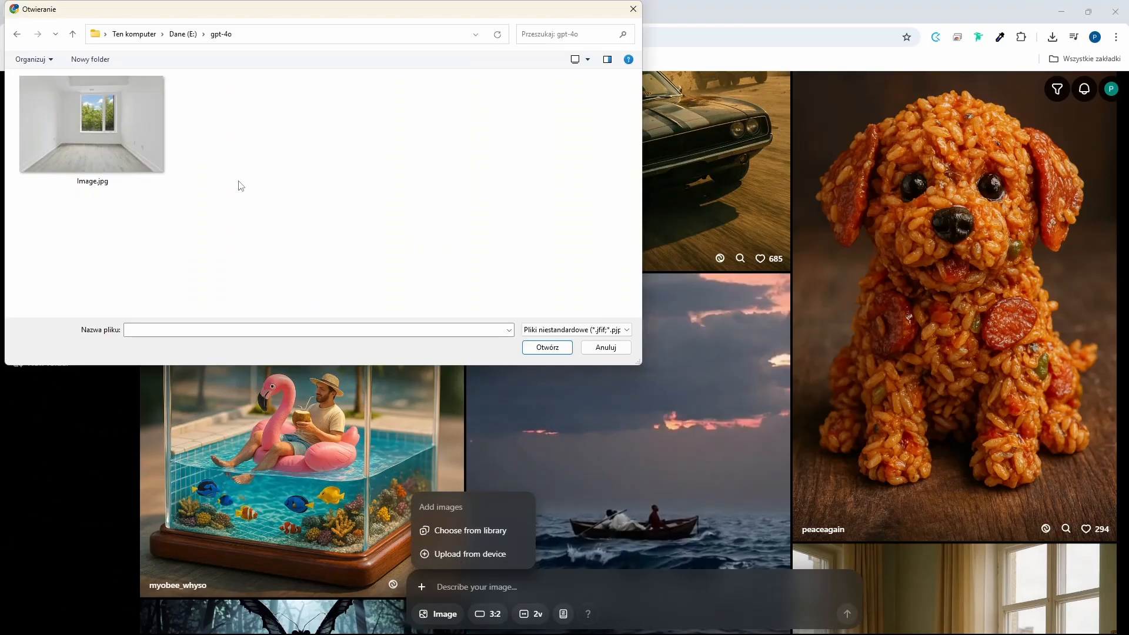
left_click(159, 165)
left_click(548, 347)
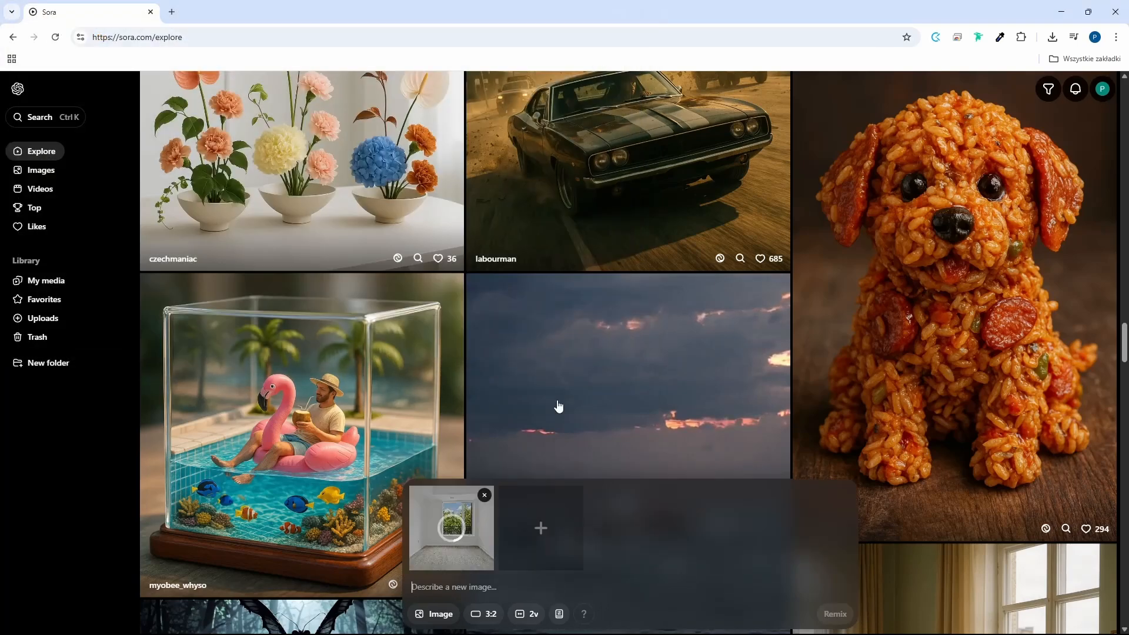
Describe a modern office with a couch on the left and desk on the right, check the generation options and remix at 3:2 with two variations.
type("In this empty room I want to make an office. There should be a comfortable couch on the left side and a desk with a chair on the right side. Without changing the proportions of this room, walls, floor, or ceiling, add furniture. I would like this empty space to be arranged in a modern style.")
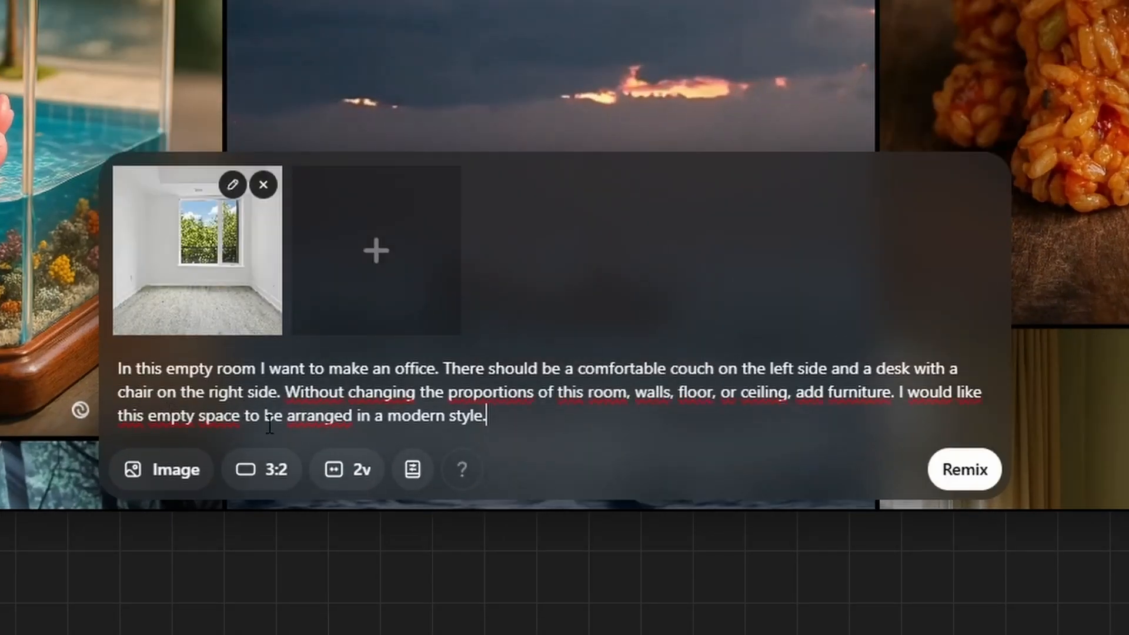
left_click(338, 471)
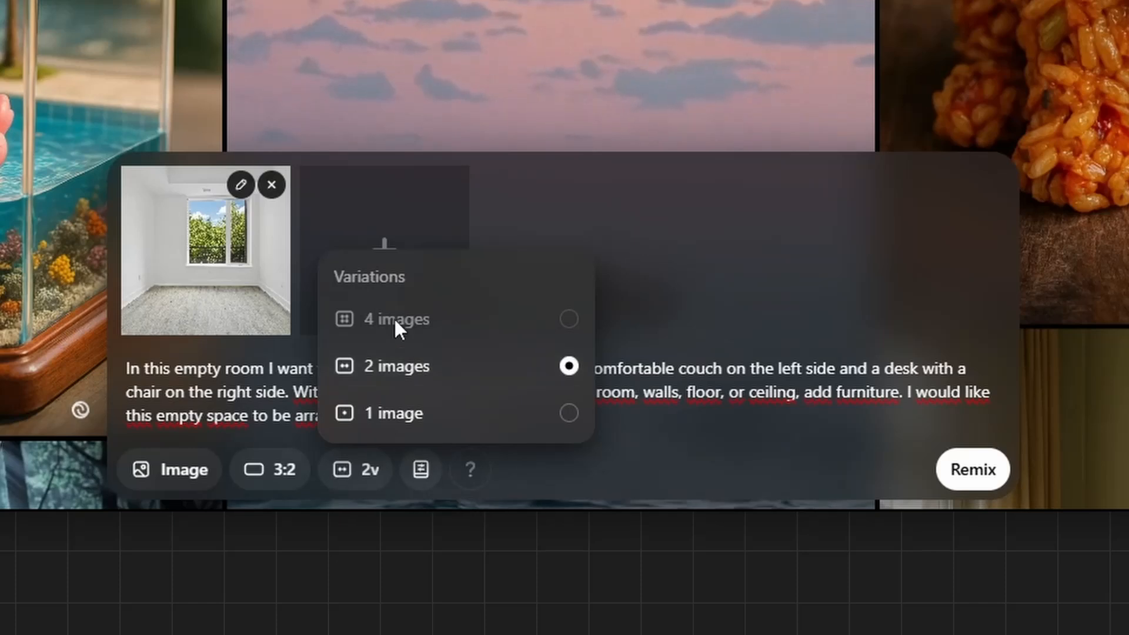
left_click(272, 472)
left_click(257, 483)
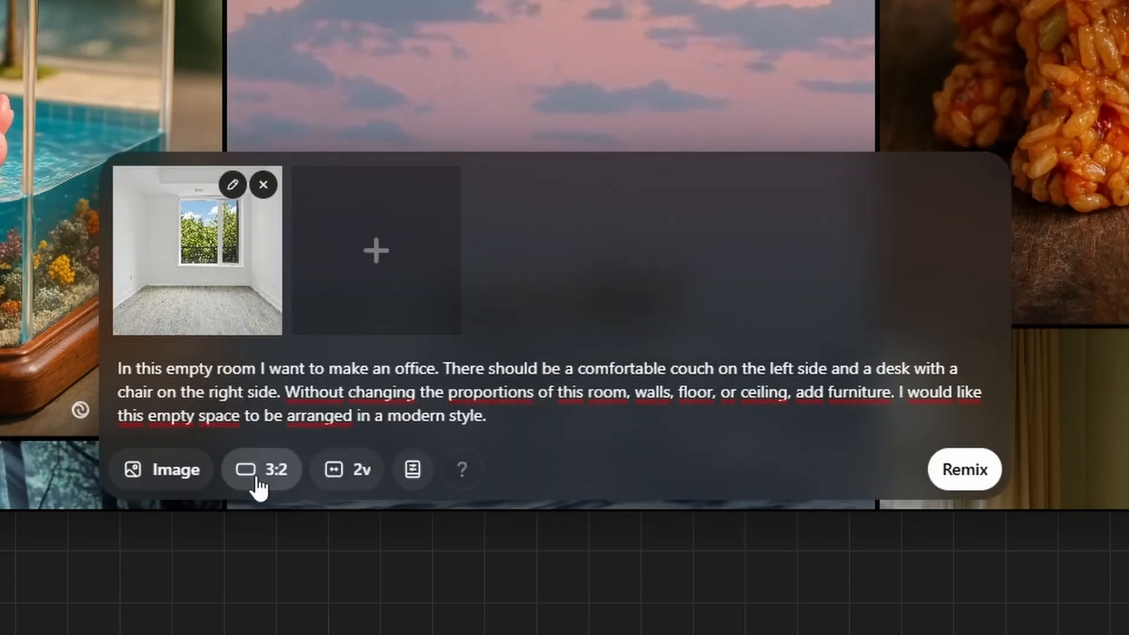
left_click(426, 467)
scroll(575, 315, "down", 1)
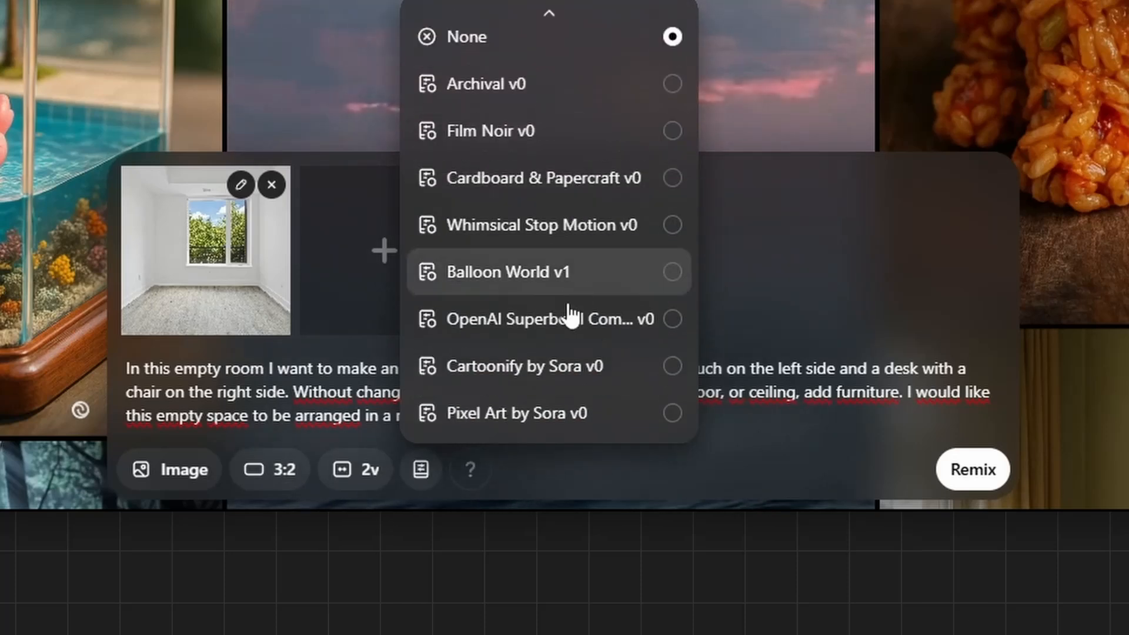
left_click(421, 471)
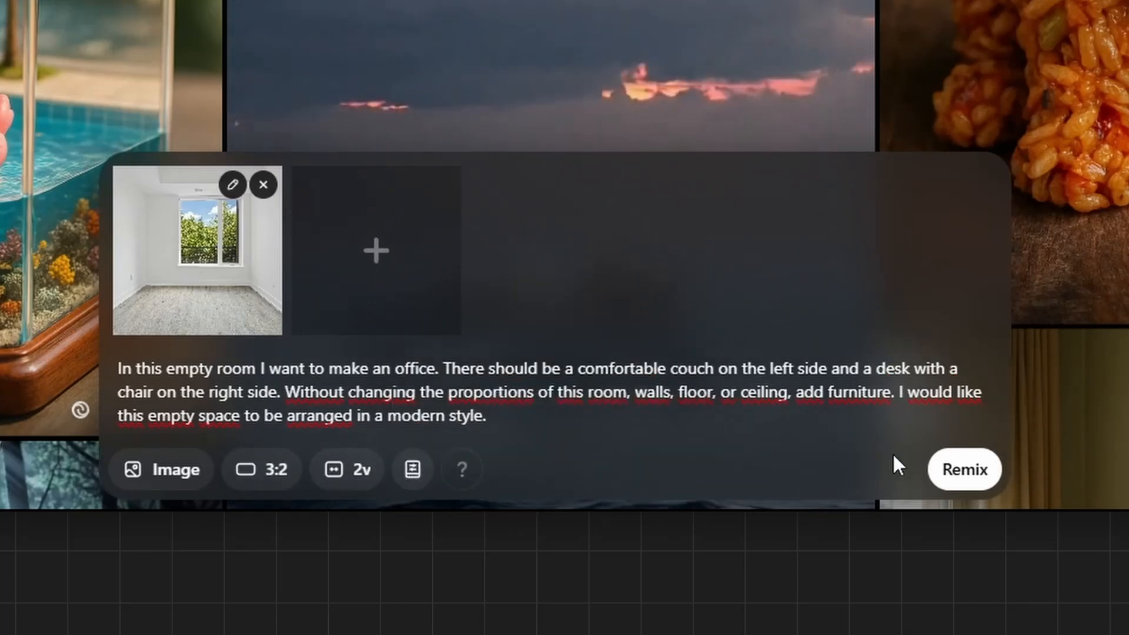
left_click(957, 472)
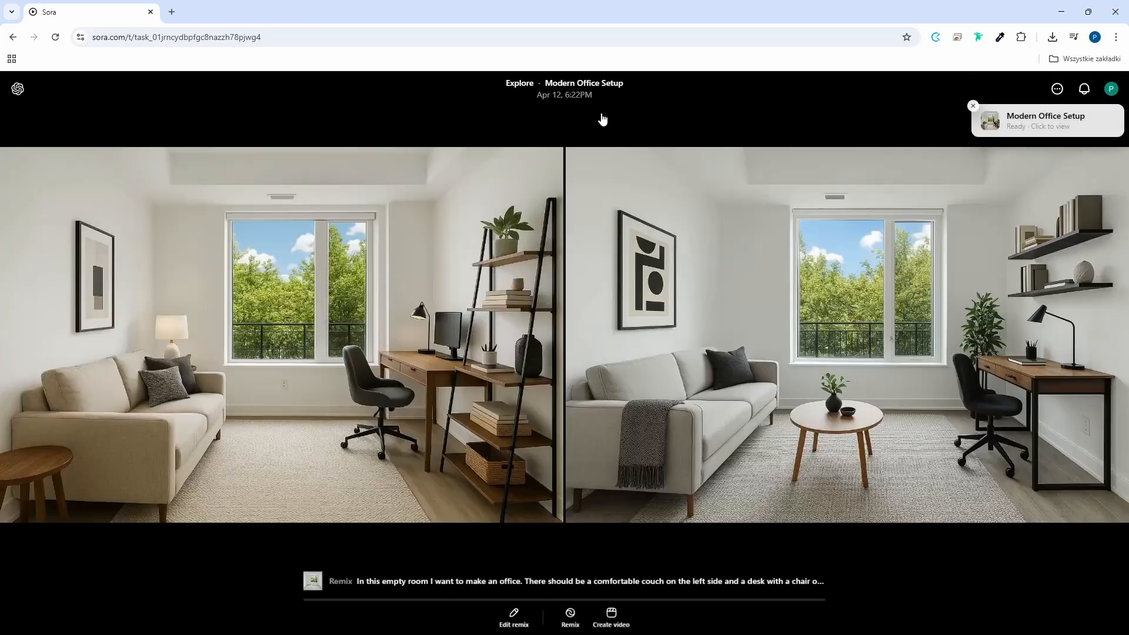
Open the office image with the round coffee table, set up a video from it and check the type, resolution and duration options.
left_click(758, 454)
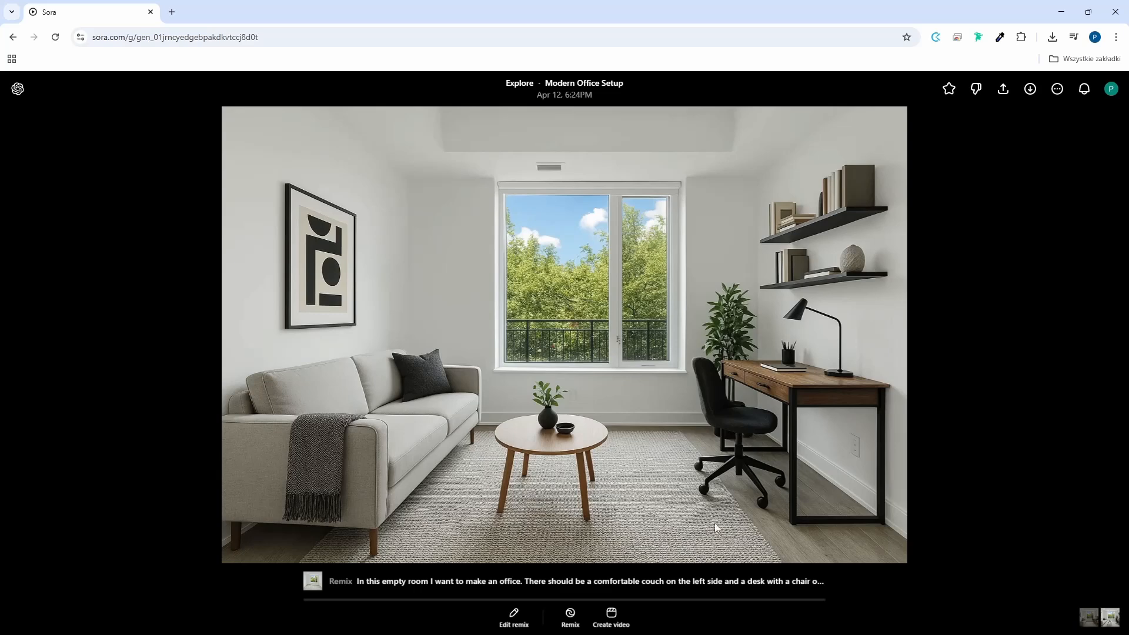
left_click(611, 618)
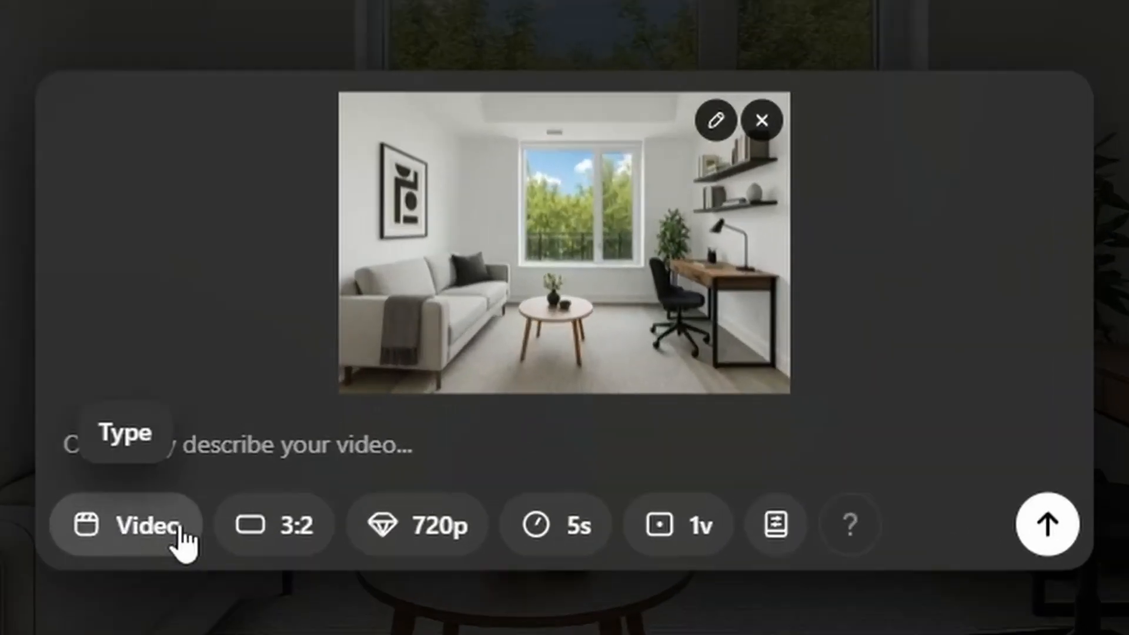
left_click(179, 529)
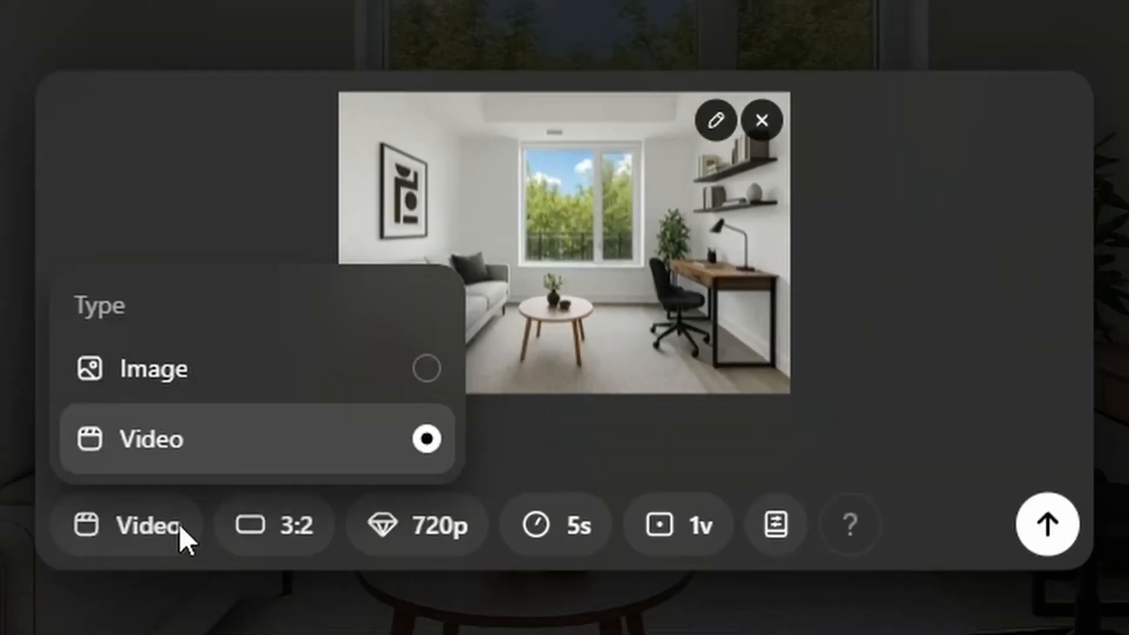
left_click(180, 529)
left_click(440, 522)
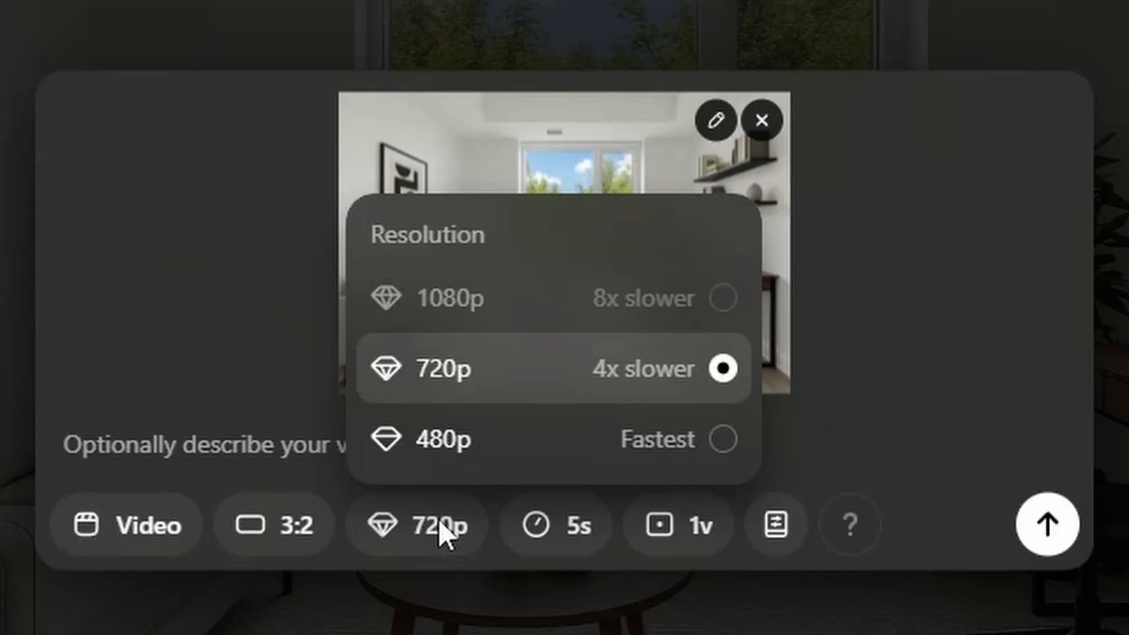
left_click(439, 520)
left_click(546, 518)
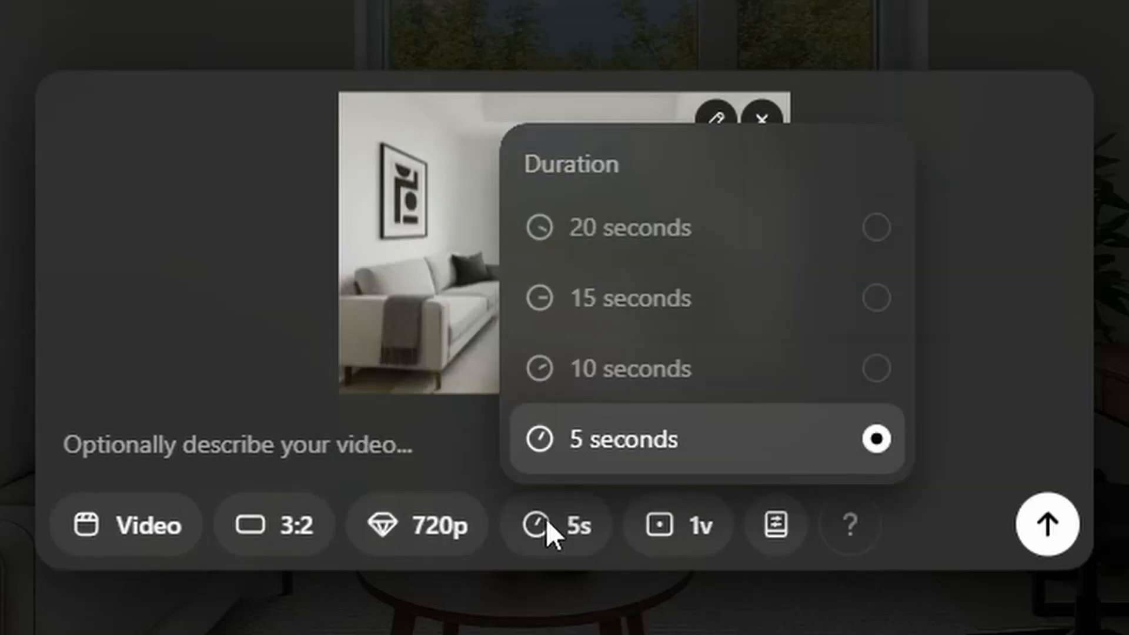
left_click(545, 518)
Check the variation and preset options and generate one 5-second 720p video at 3:2 without a description.
left_click(689, 532)
left_click(689, 534)
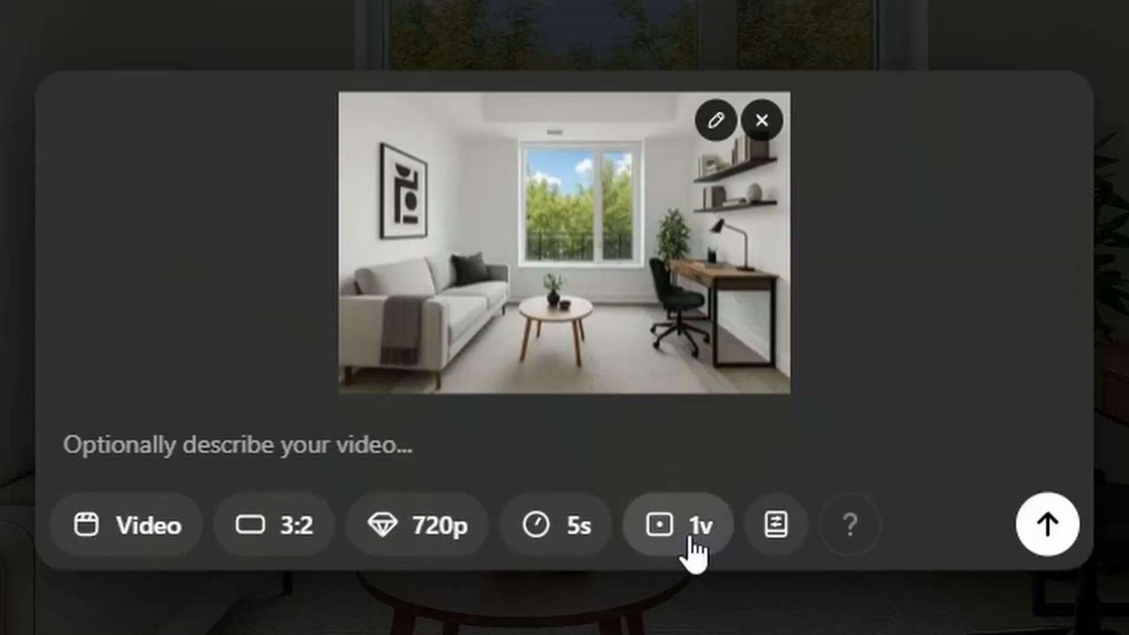
left_click(772, 535)
left_click(772, 536)
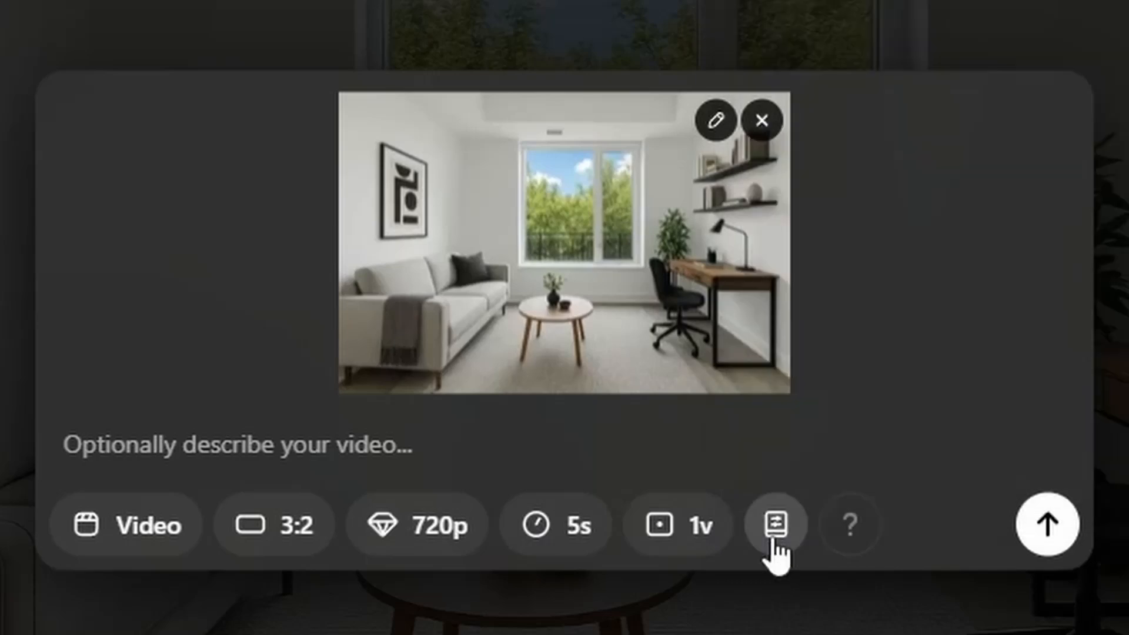
left_click(1062, 525)
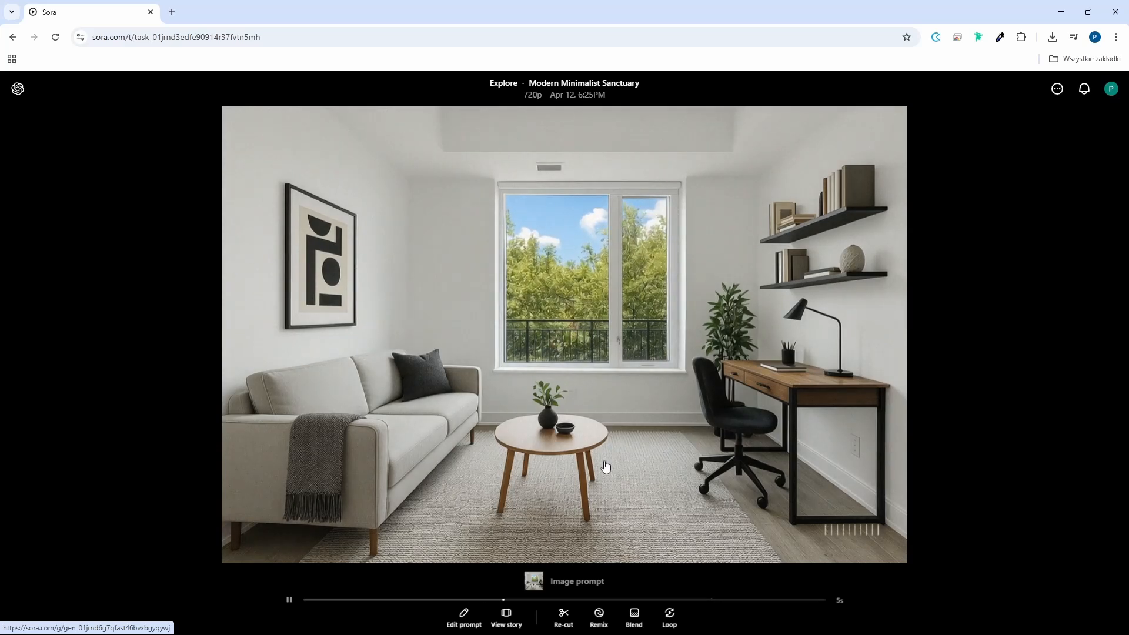
Edit the video prompt to "Gentle zoom in in interior." and generate the video again.
left_click(474, 610)
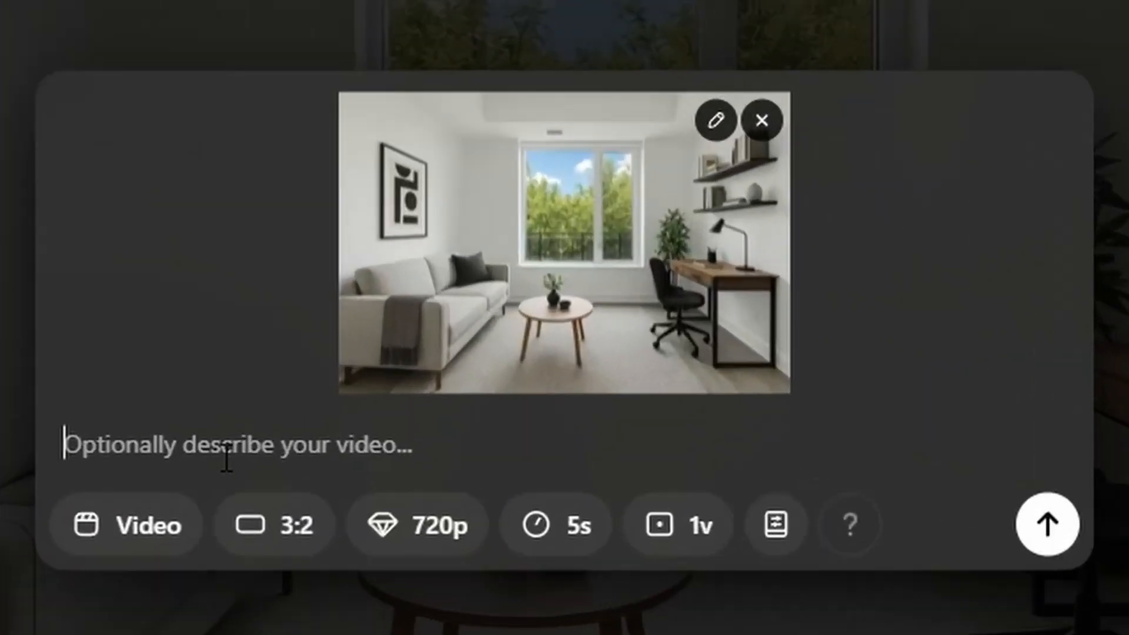
type("Gentle zoom in in interior.")
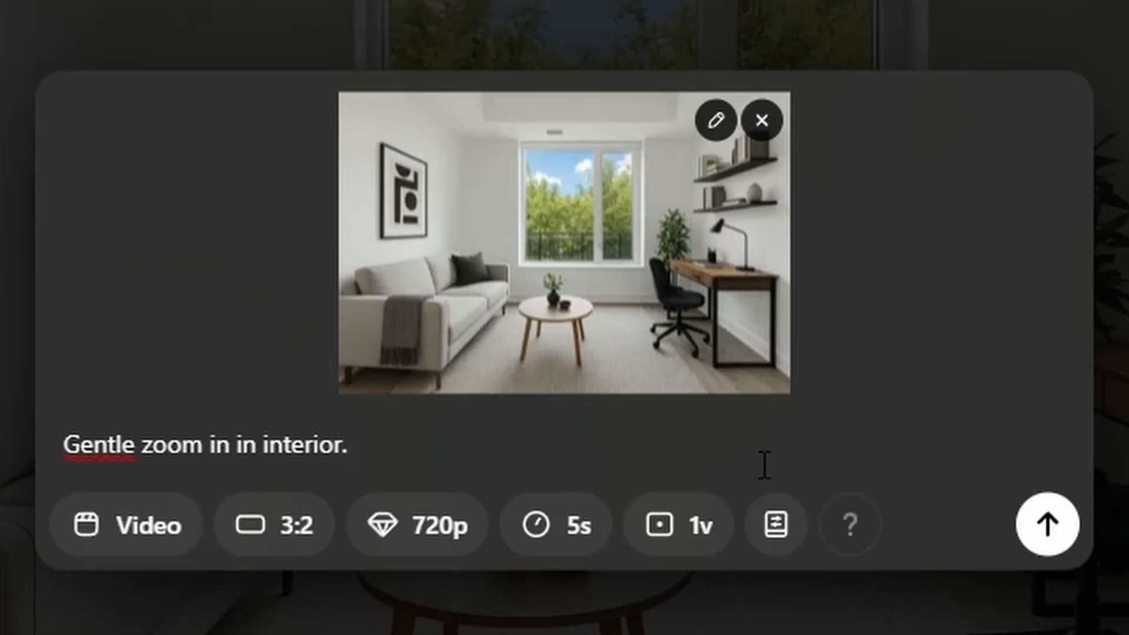
left_click(1046, 523)
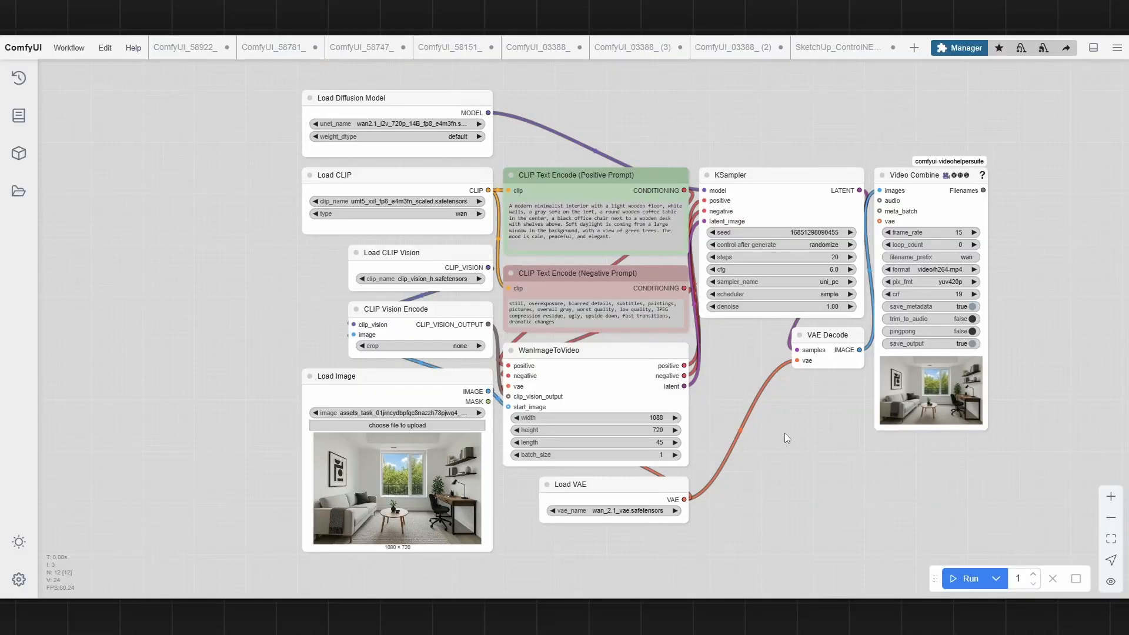
Switch to ComfyUI and examine the Wan image-to-video workflow, from the model loaders and prompts to the KSampler and Video Combine nodes.
scroll(408, 76, "up", 7)
scroll(408, 77, "up", 2)
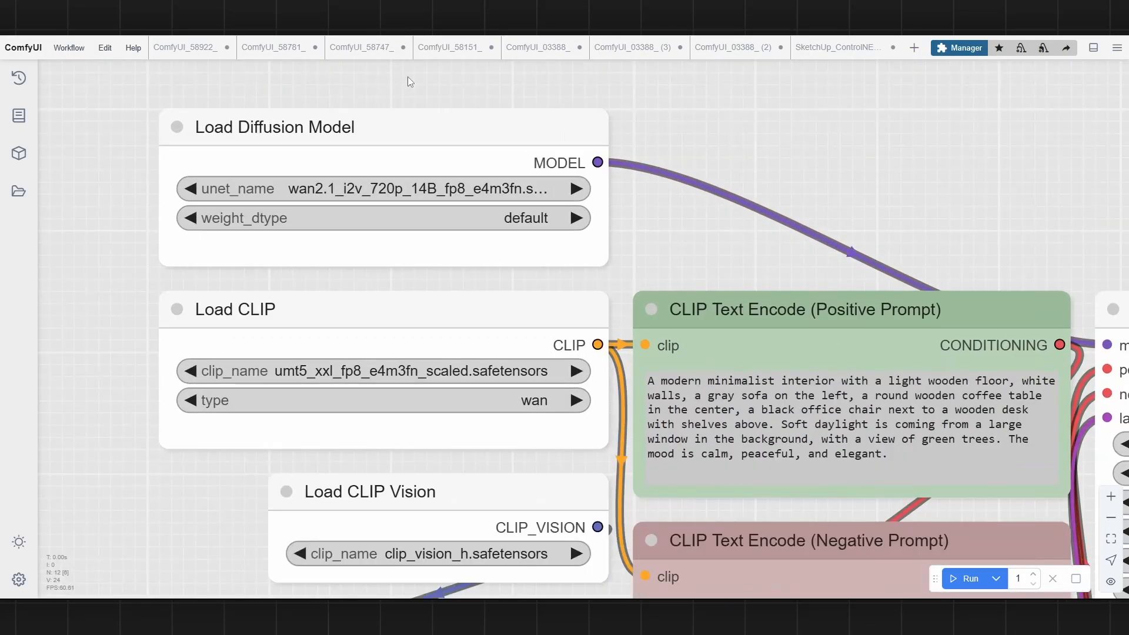
scroll(407, 76, "down", 4)
left_click_drag(703, 213, 583, 156)
scroll(583, 156, "down", 5)
scroll(383, 517, "up", 10)
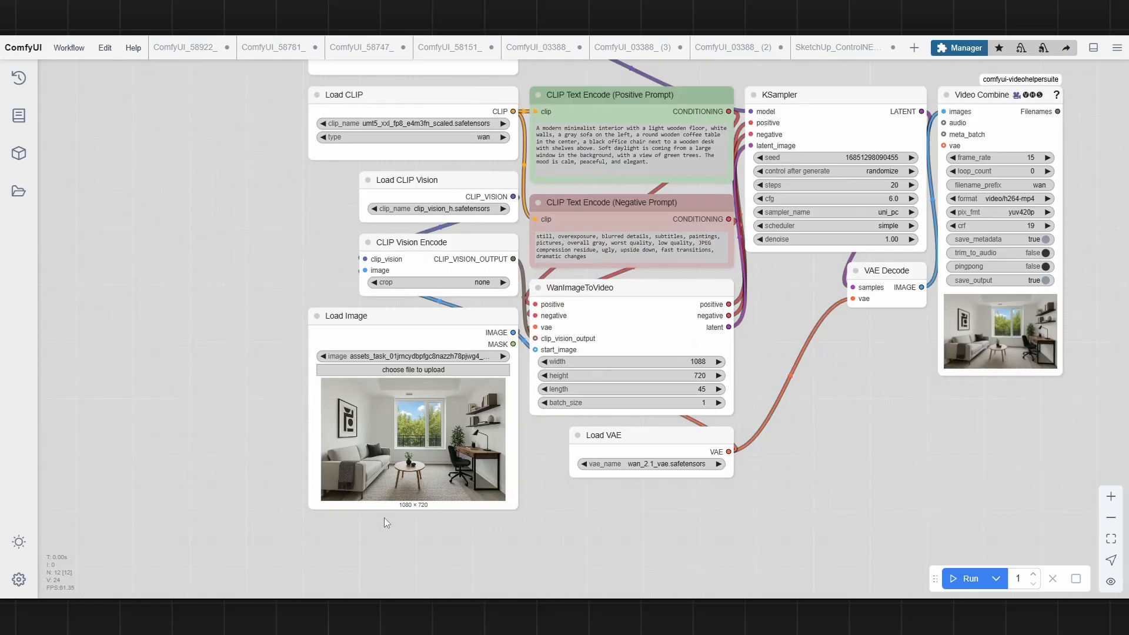
scroll(326, 320, "down", 8)
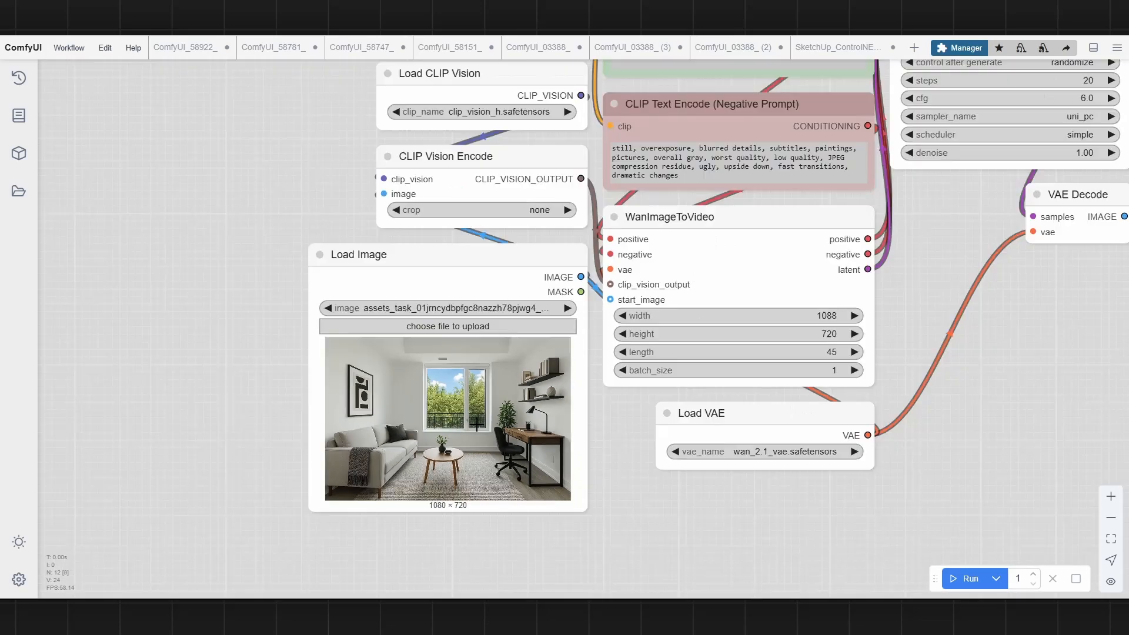
scroll(839, 136, "up", 2)
left_click_drag(838, 136, 680, 80)
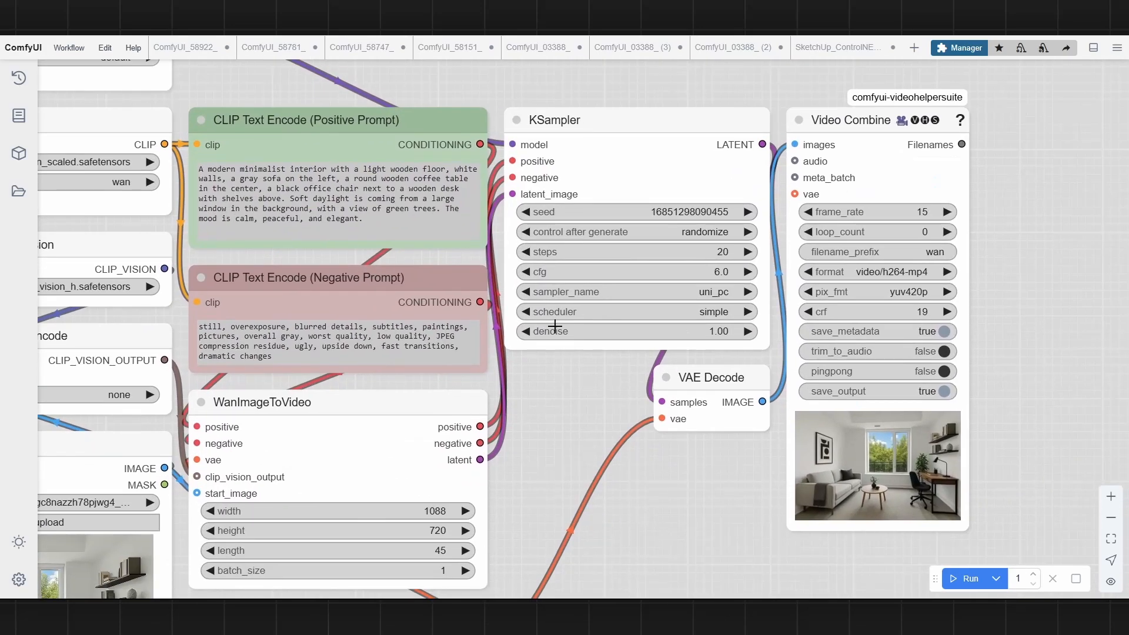
left_click_drag(551, 372, 372, 292)
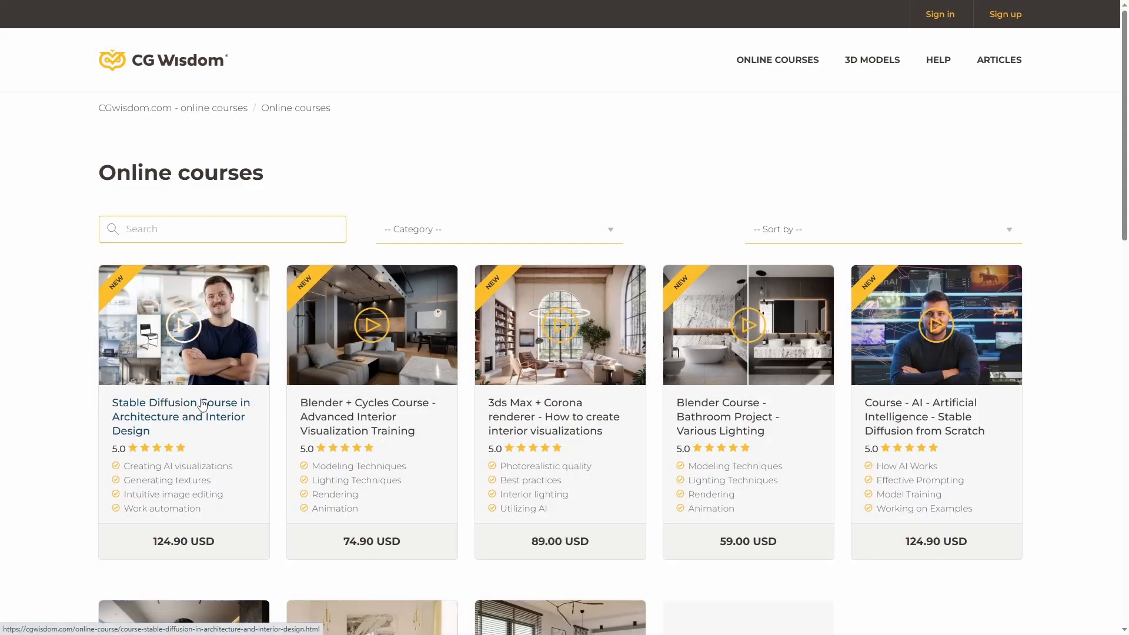
Open the Stable Diffusion Course in Architecture and Interior Design page on CG Wisdom and read its description, requirements and reviews.
left_click(202, 405)
scroll(629, 312, "down", 5)
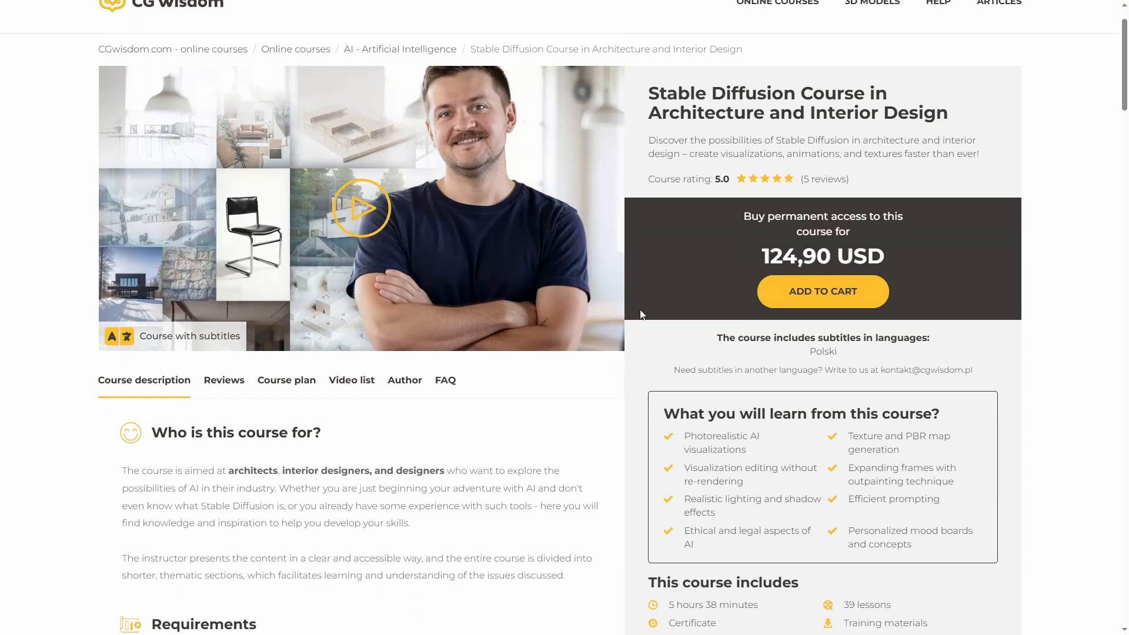
scroll(642, 315, "down", 7)
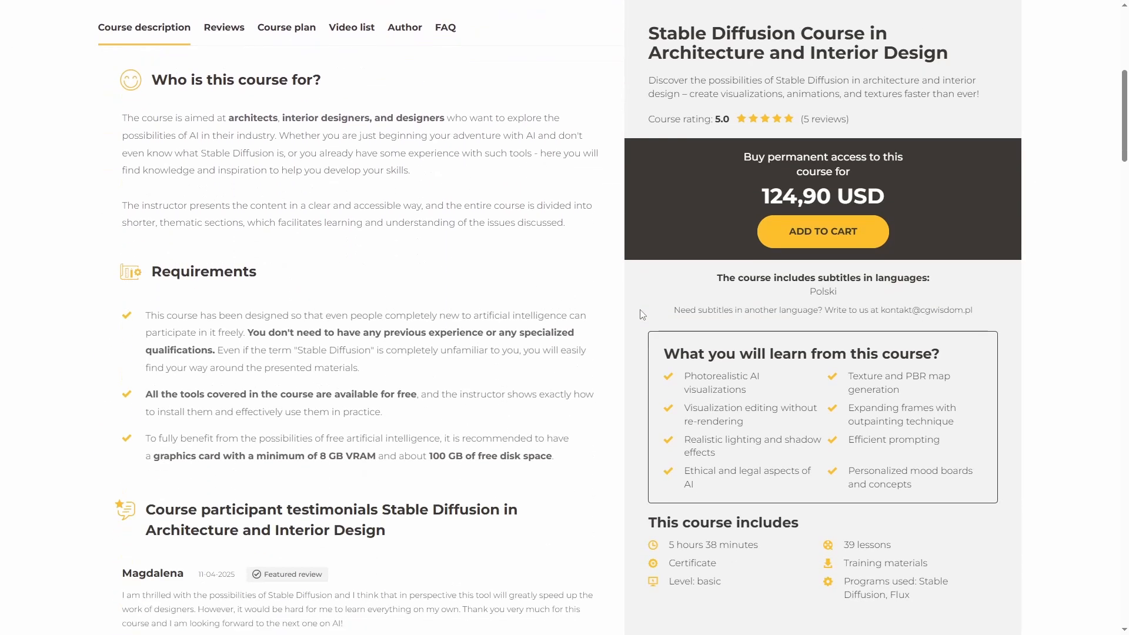
scroll(641, 315, "down", 7)
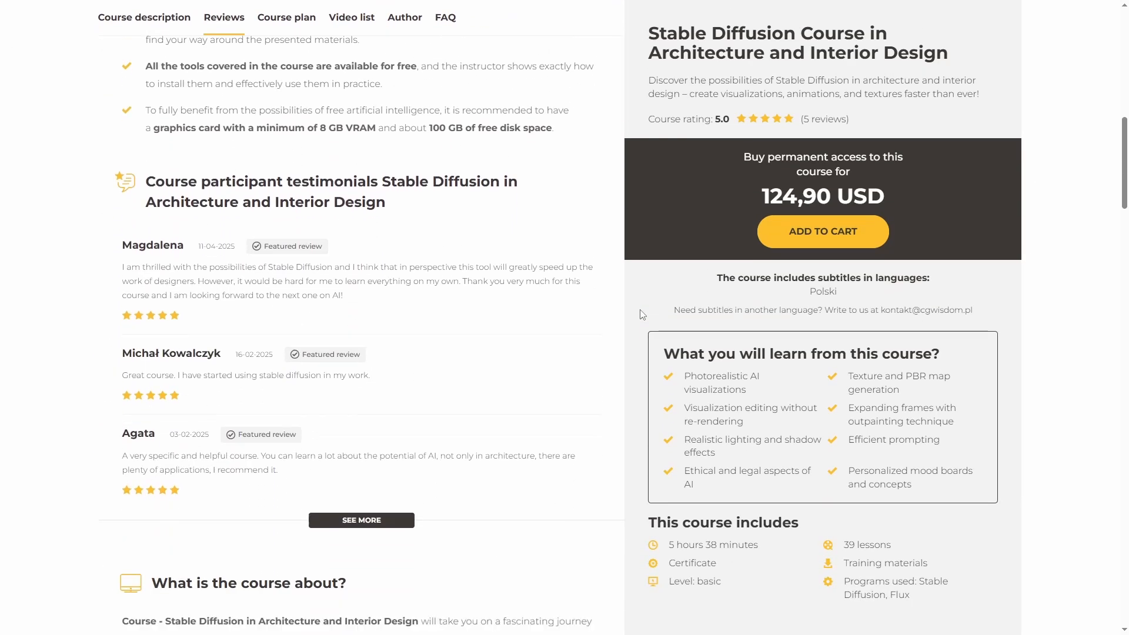
Expand the "What is the course about?" section and read its topics, from personalized inspirations and PBR maps to post-production and project control.
scroll(642, 315, "down", 3)
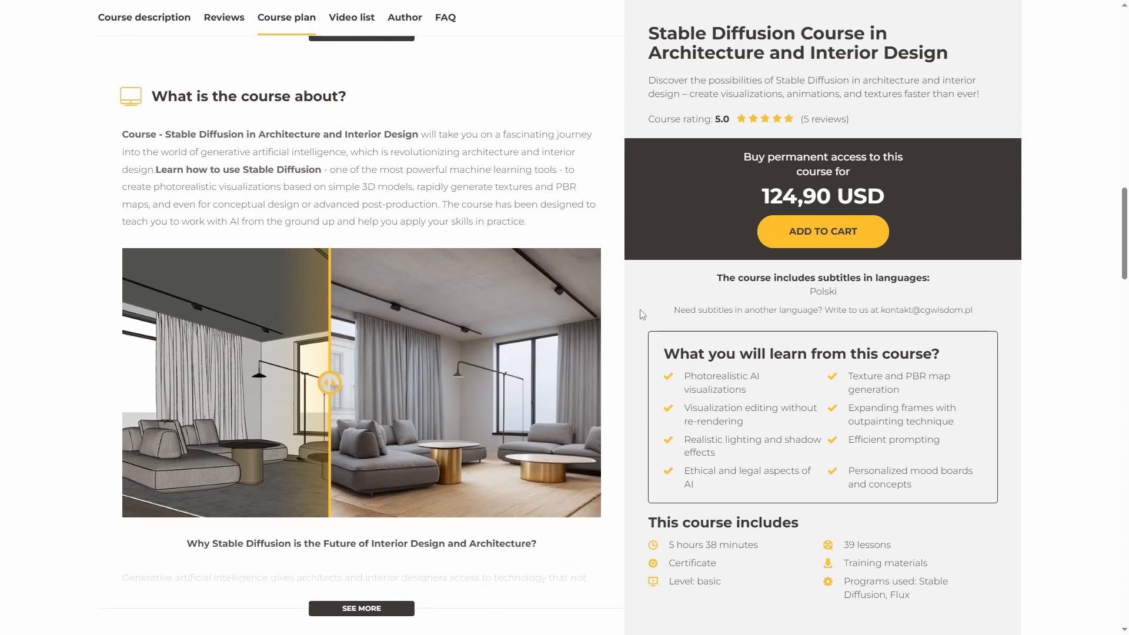
scroll(617, 382, "down", 5)
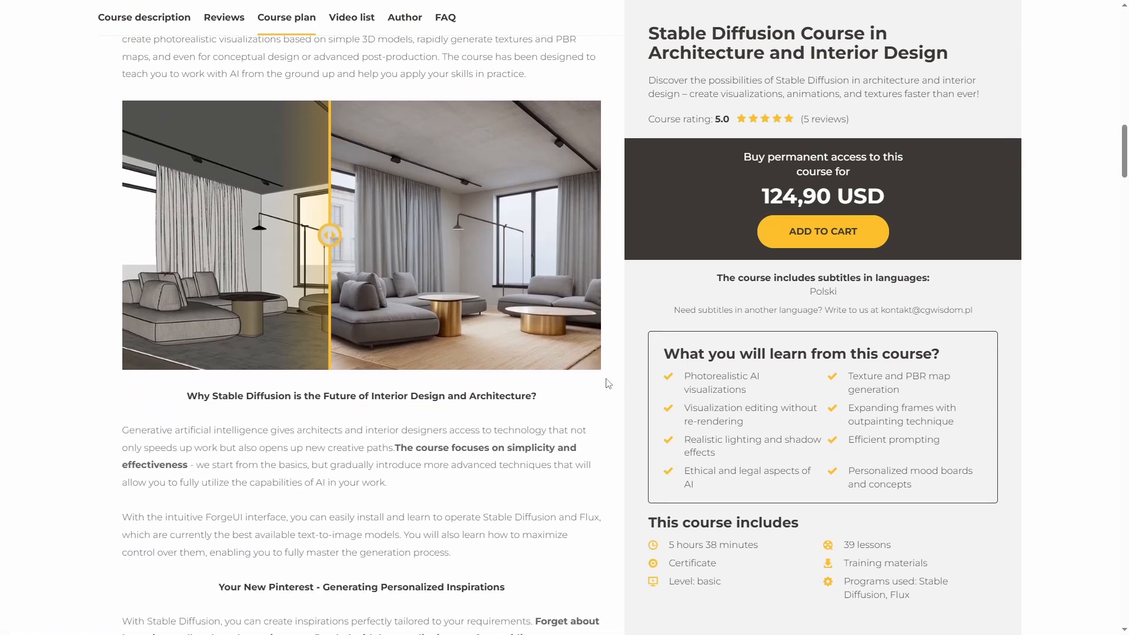
scroll(608, 383, "down", 6)
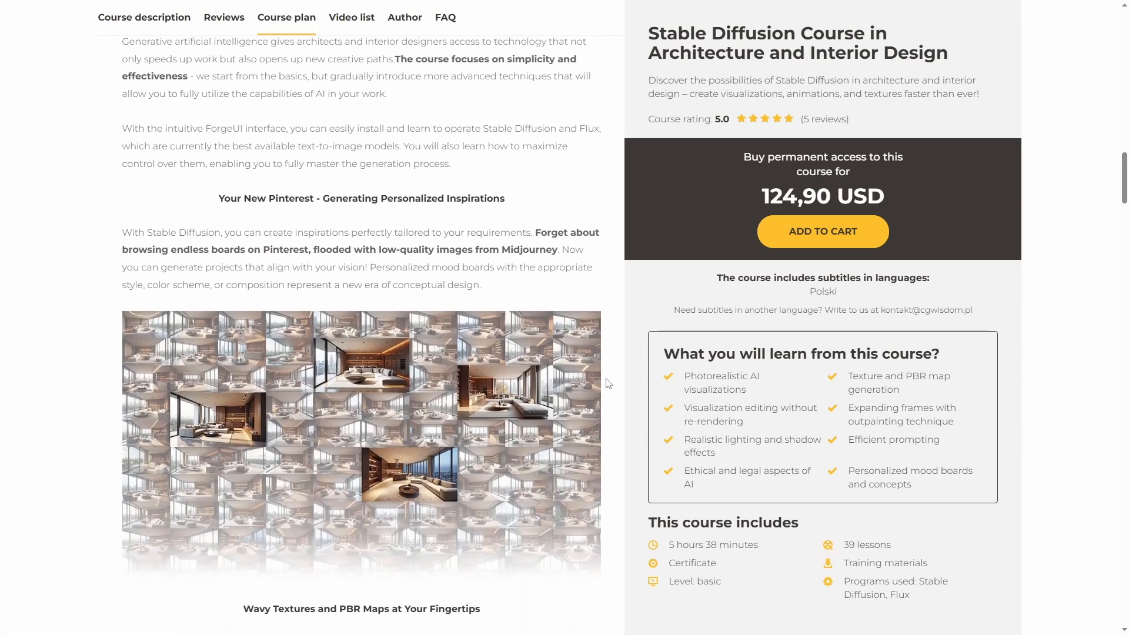
scroll(607, 383, "down", 7)
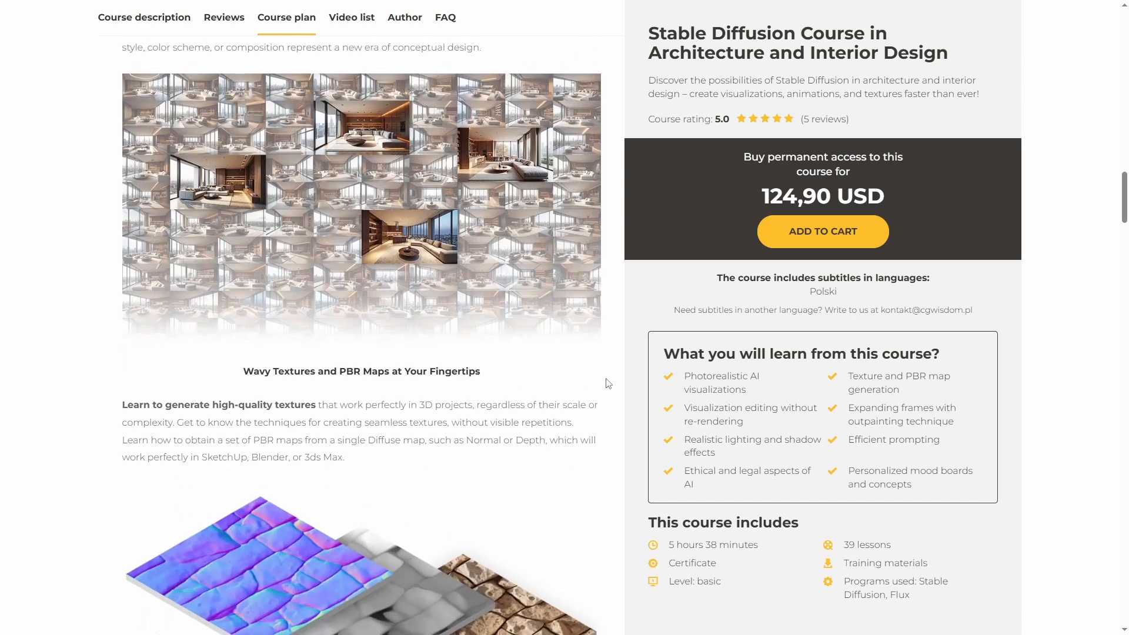
scroll(608, 383, "down", 7)
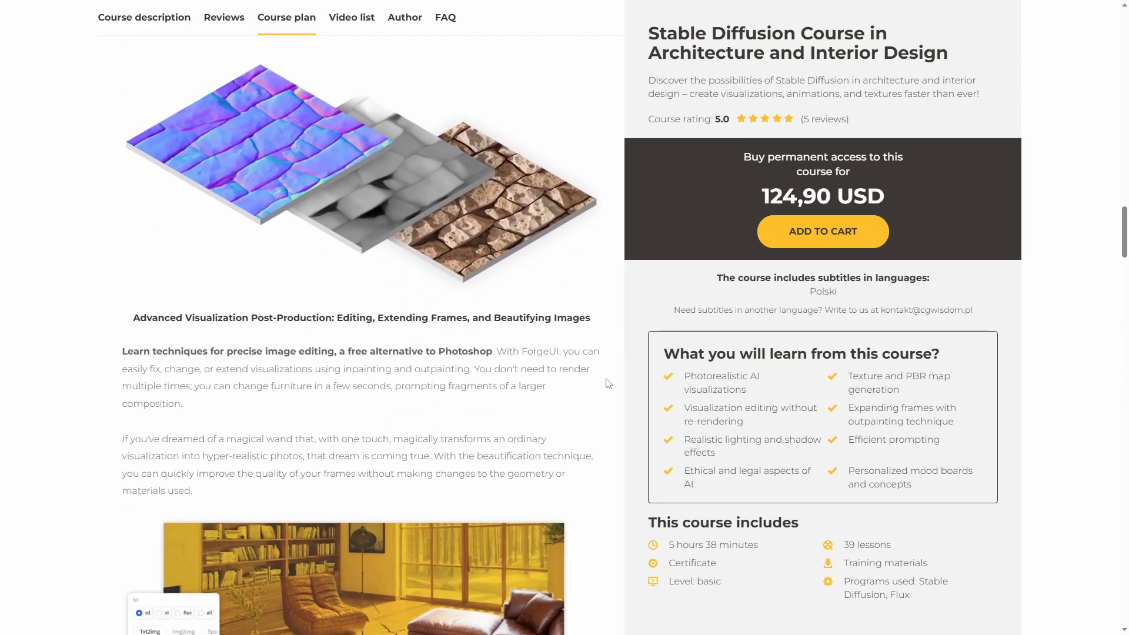
scroll(609, 383, "down", 3)
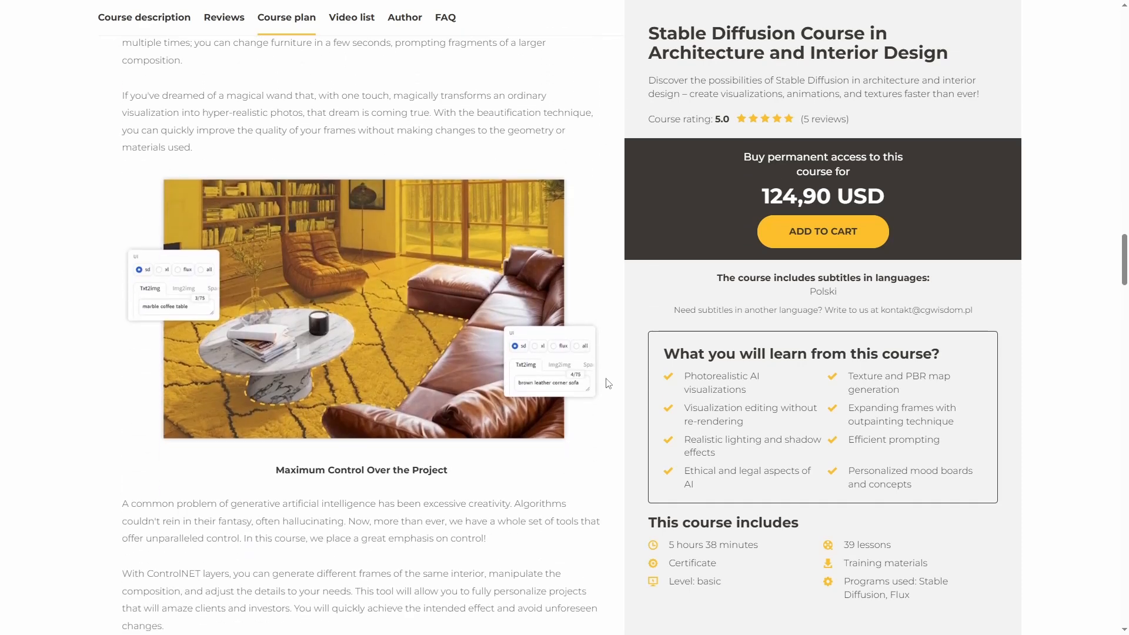